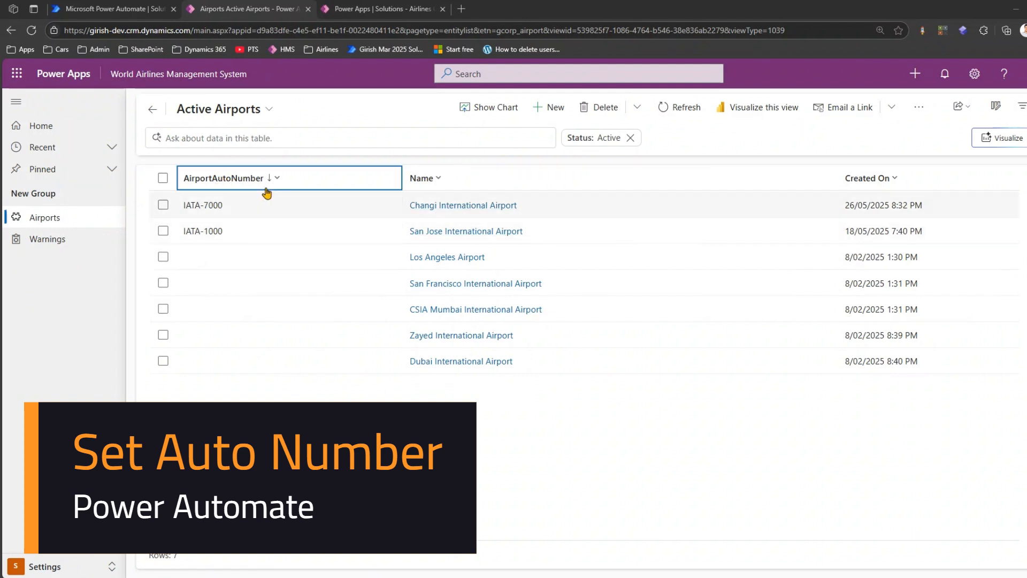
# - Review the AirportAutoNumber column's autonumber type, prefix, minimum digits, seed value and preview numbers in the Airport table
pyautogui.click(354, 10)
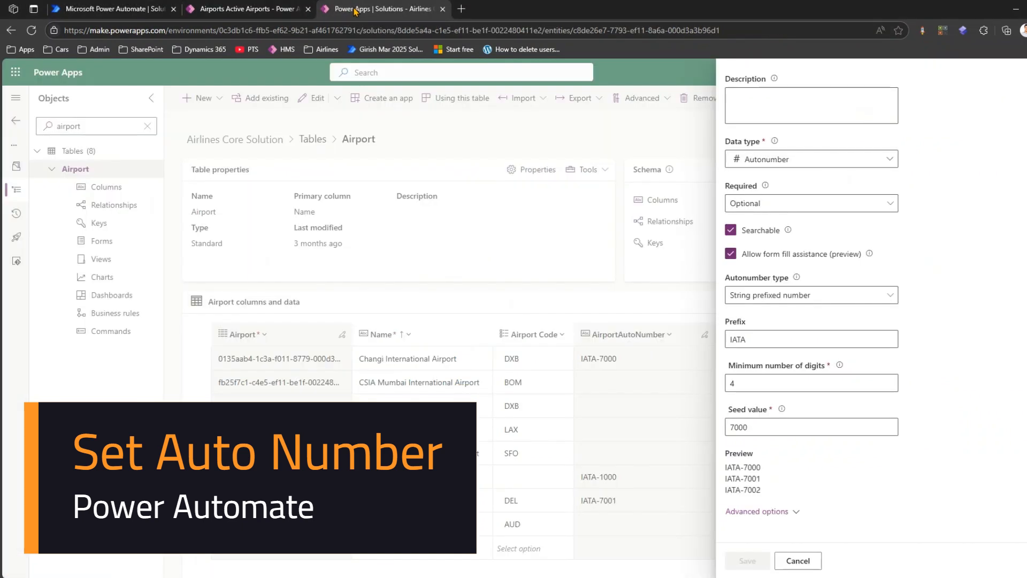
pyautogui.scroll(2, 826, 157)
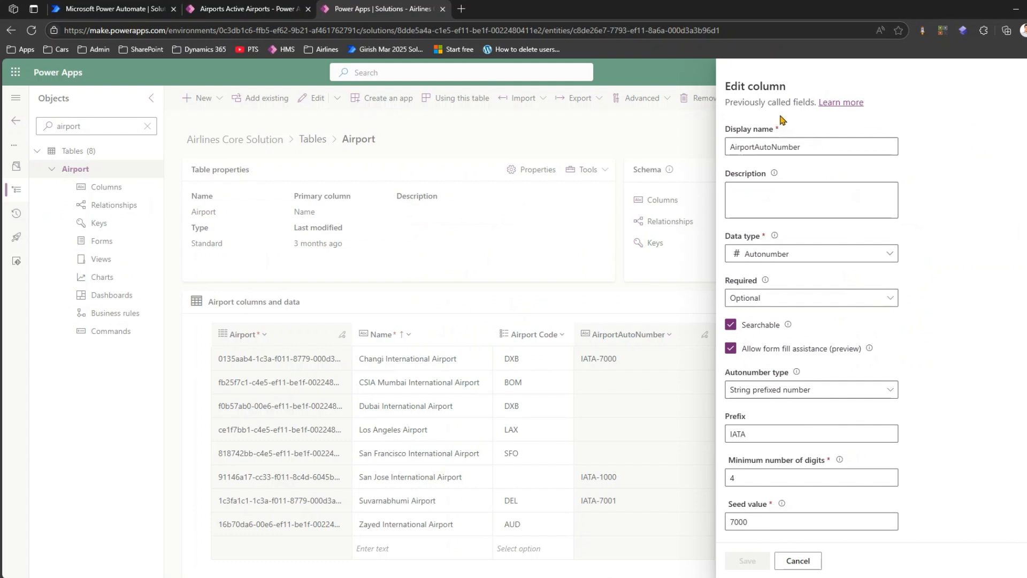
pyautogui.moveTo(739, 103); pyautogui.dragTo(792, 103)
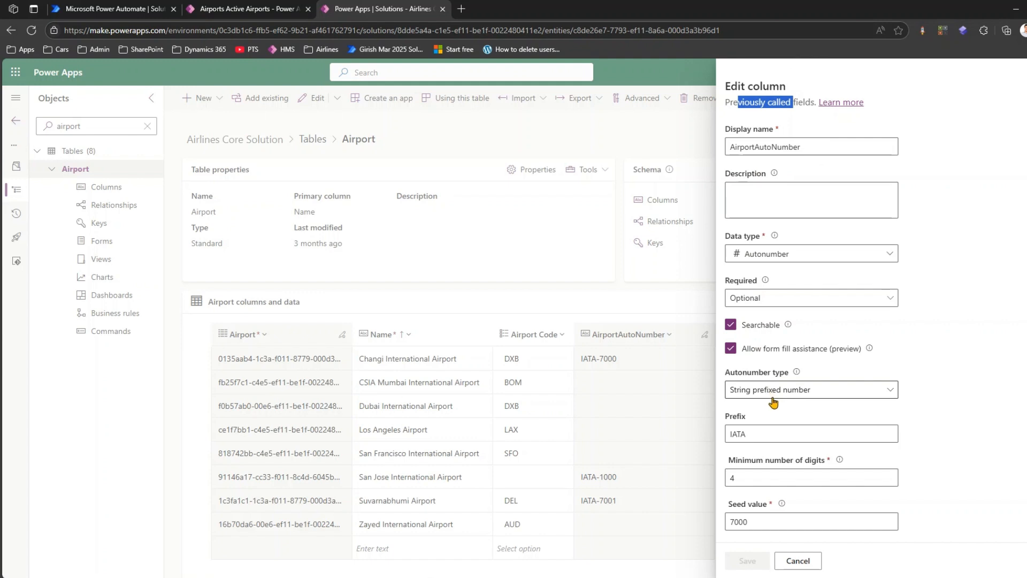
pyautogui.scroll(-2, 773, 402)
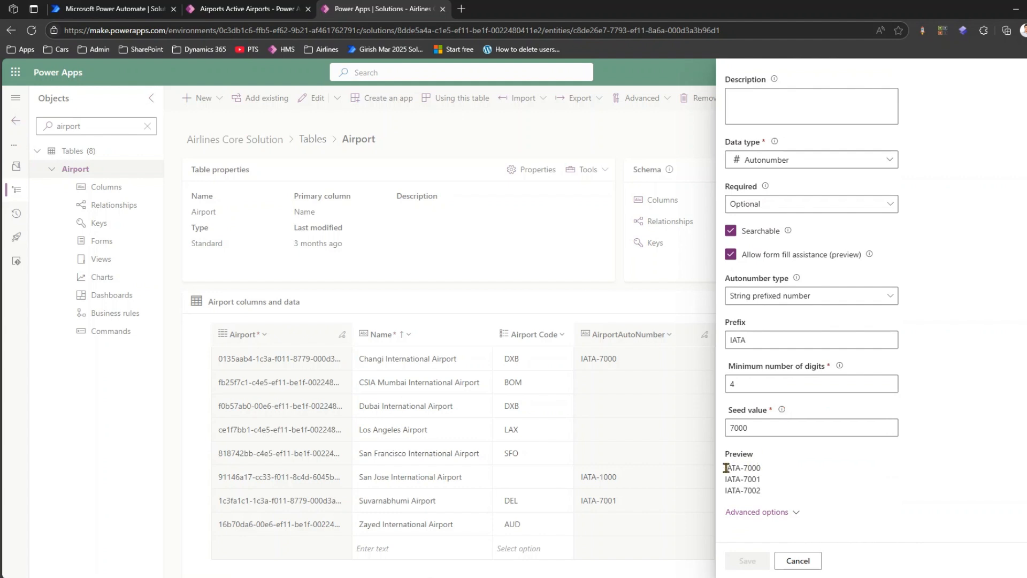
pyautogui.scroll(2, 776, 423)
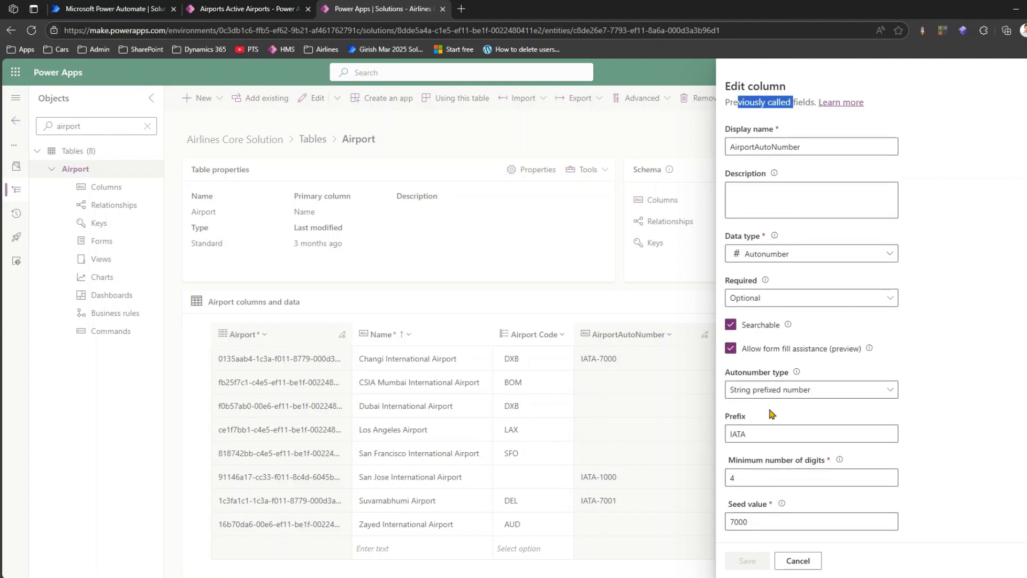
pyautogui.doubleClick(738, 433)
pyautogui.scroll(-2, 750, 432)
pyautogui.doubleClick(751, 431)
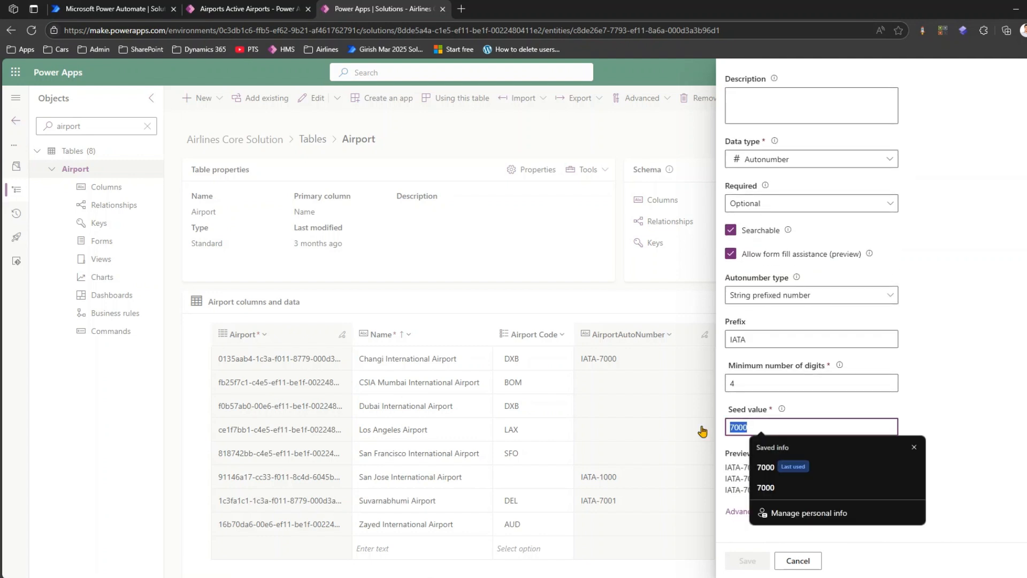
pyautogui.click(728, 457)
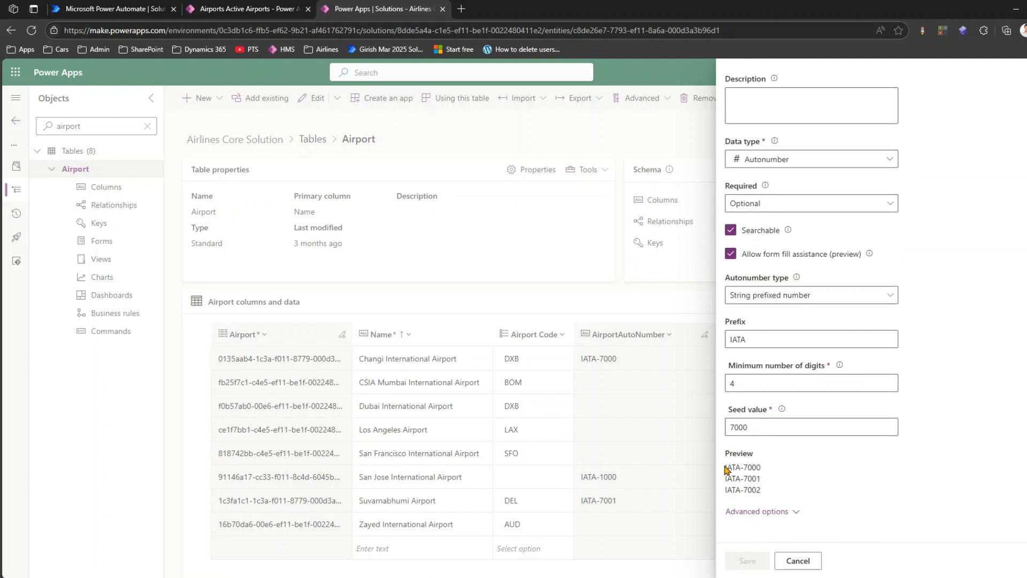
pyautogui.moveTo(726, 469); pyautogui.dragTo(763, 473)
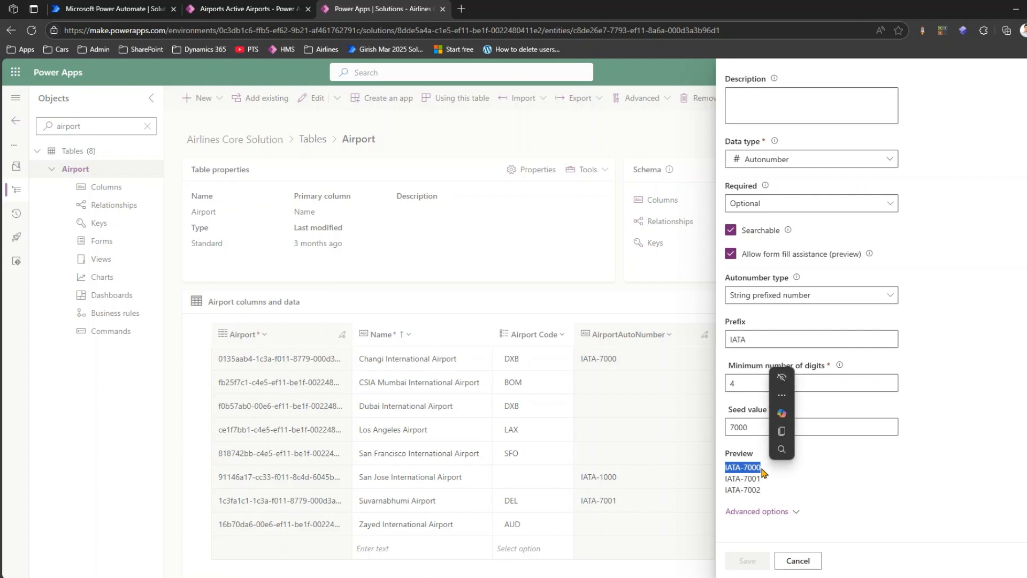
pyautogui.moveTo(724, 479); pyautogui.dragTo(773, 484)
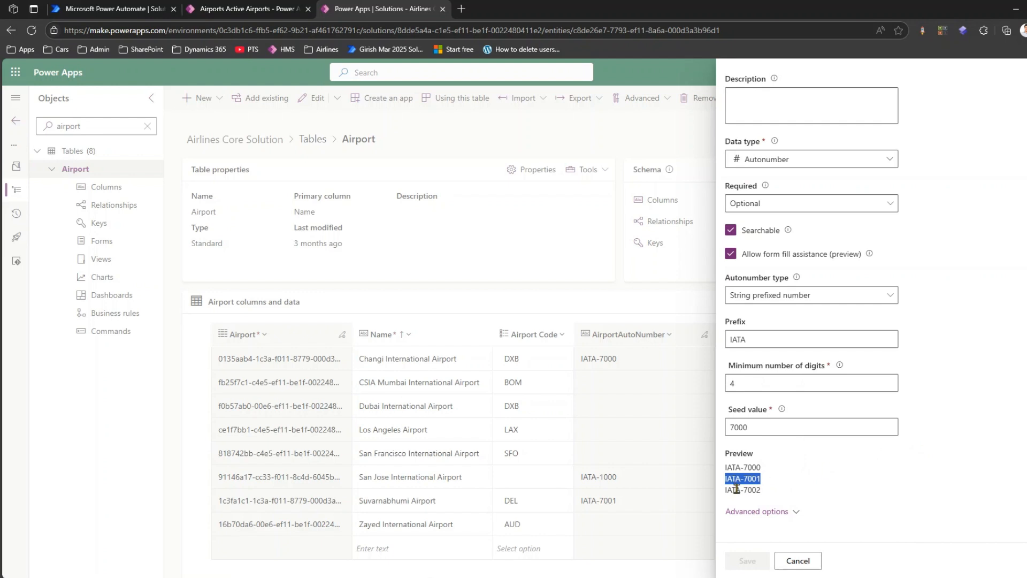
pyautogui.moveTo(736, 489); pyautogui.dragTo(759, 489)
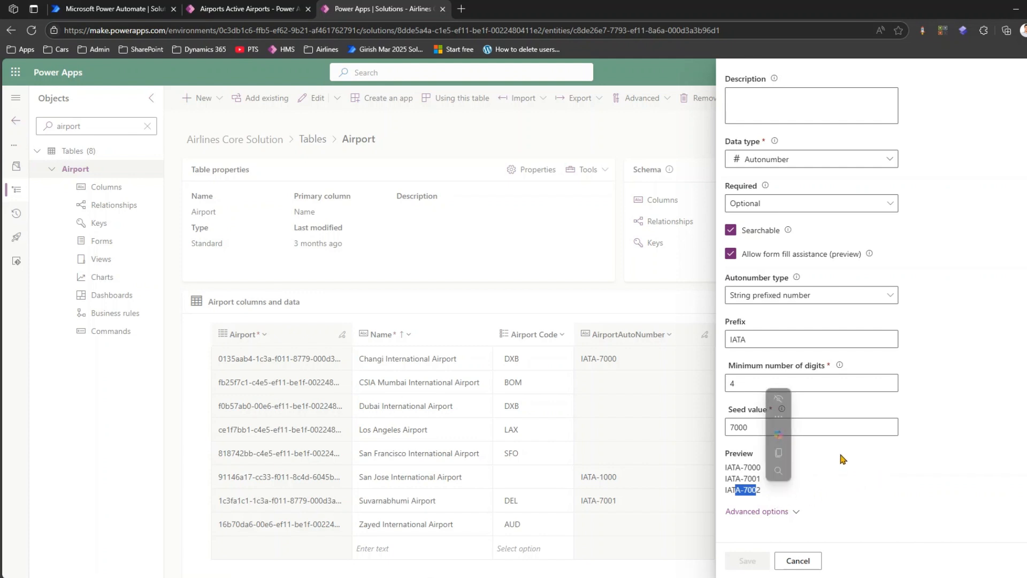
pyautogui.click(851, 471)
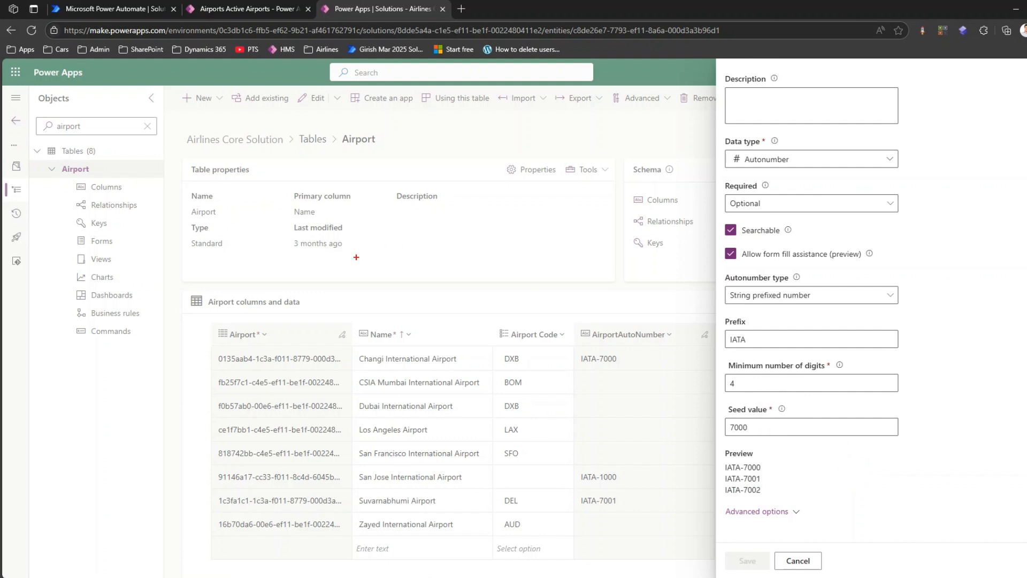
pyautogui.moveTo(358, 247); pyautogui.dragTo(361, 267)
pyautogui.moveTo(449, 246)
pyautogui.mouseDown()
pyautogui.moveTo(460, 262)
pyautogui.moveTo(467, 245)
pyautogui.mouseUp()
pyautogui.moveTo(585, 229)
pyautogui.mouseDown()
pyautogui.moveTo(584, 257)
pyautogui.moveTo(585, 244)
pyautogui.mouseUp()
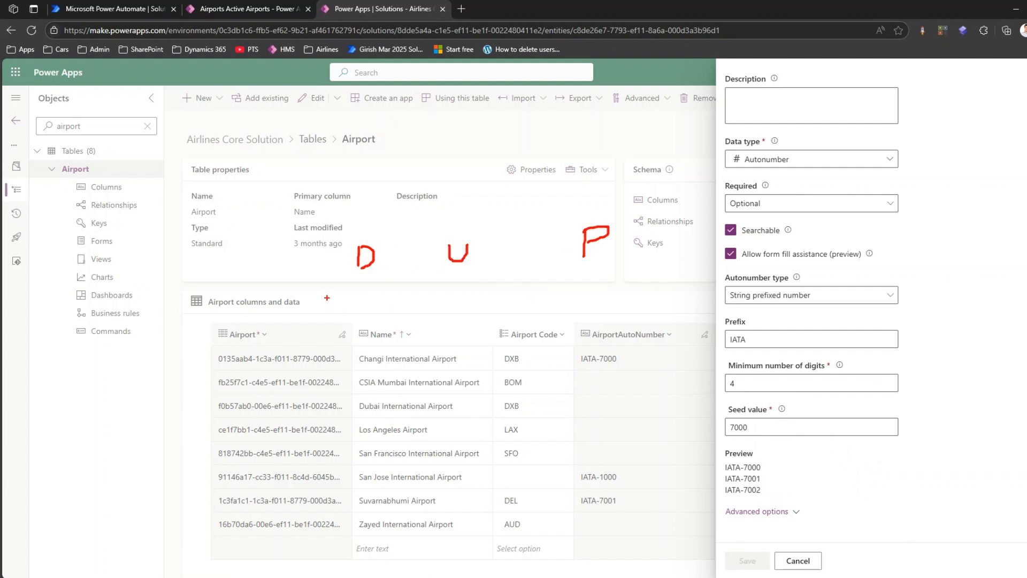
pyautogui.moveTo(312, 297)
pyautogui.mouseDown()
pyautogui.moveTo(316, 316)
pyautogui.moveTo(335, 297)
pyautogui.mouseUp()
pyautogui.moveTo(349, 297); pyautogui.dragTo(349, 298)
pyautogui.moveTo(445, 281)
pyautogui.mouseDown()
pyautogui.moveTo(466, 278)
pyautogui.moveTo(458, 299)
pyautogui.mouseUp()
pyautogui.moveTo(476, 280); pyautogui.dragTo(496, 275)
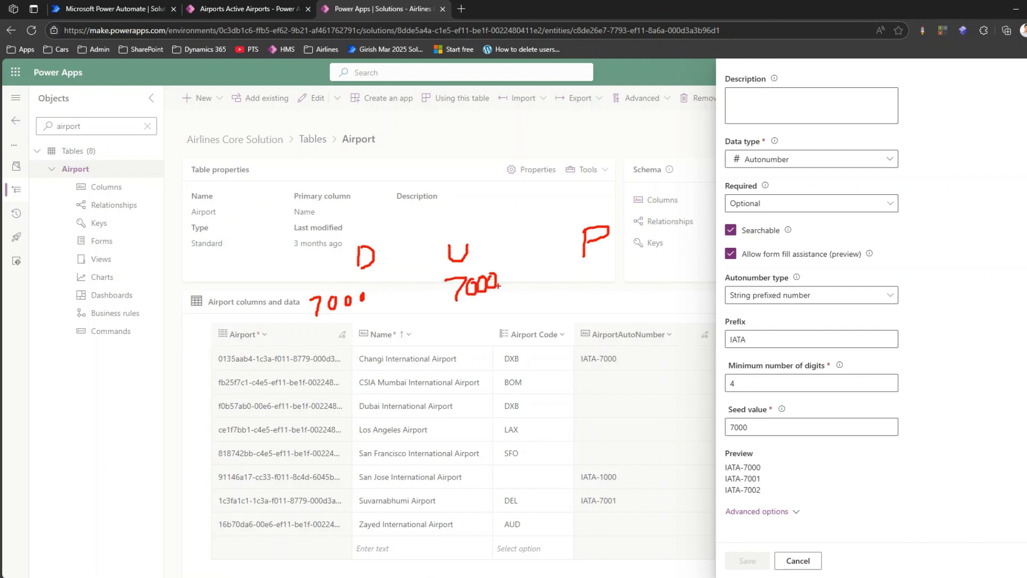
pyautogui.moveTo(579, 272)
pyautogui.mouseDown()
pyautogui.moveTo(590, 297)
pyautogui.moveTo(606, 268)
pyautogui.moveTo(642, 274)
pyautogui.moveTo(650, 257)
pyautogui.mouseUp()
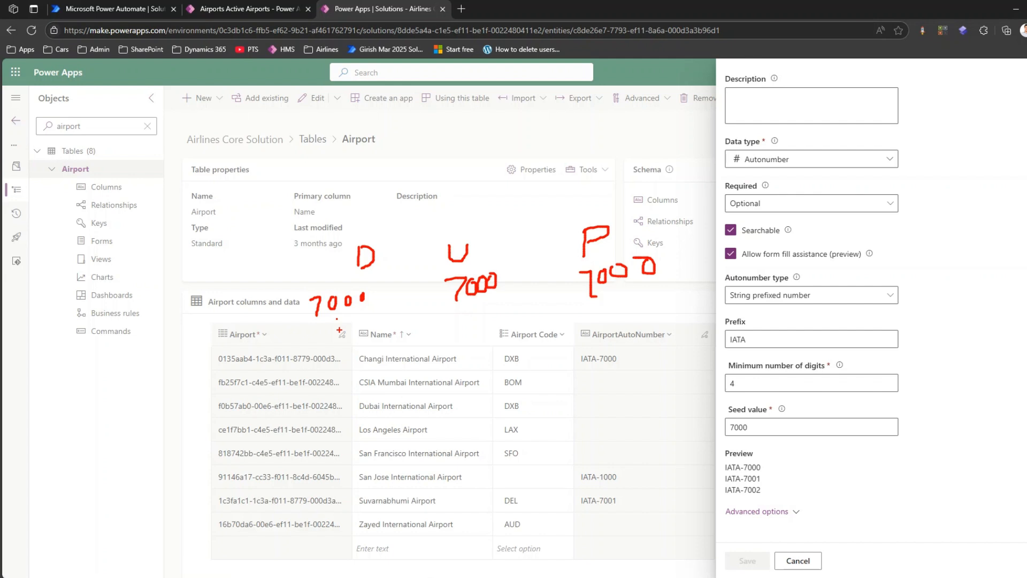
pyautogui.click(340, 349)
pyautogui.moveTo(295, 376)
pyautogui.mouseDown()
pyautogui.moveTo(304, 390)
pyautogui.moveTo(338, 368)
pyautogui.moveTo(356, 389)
pyautogui.moveTo(369, 375)
pyautogui.moveTo(366, 387)
pyautogui.mouseUp()
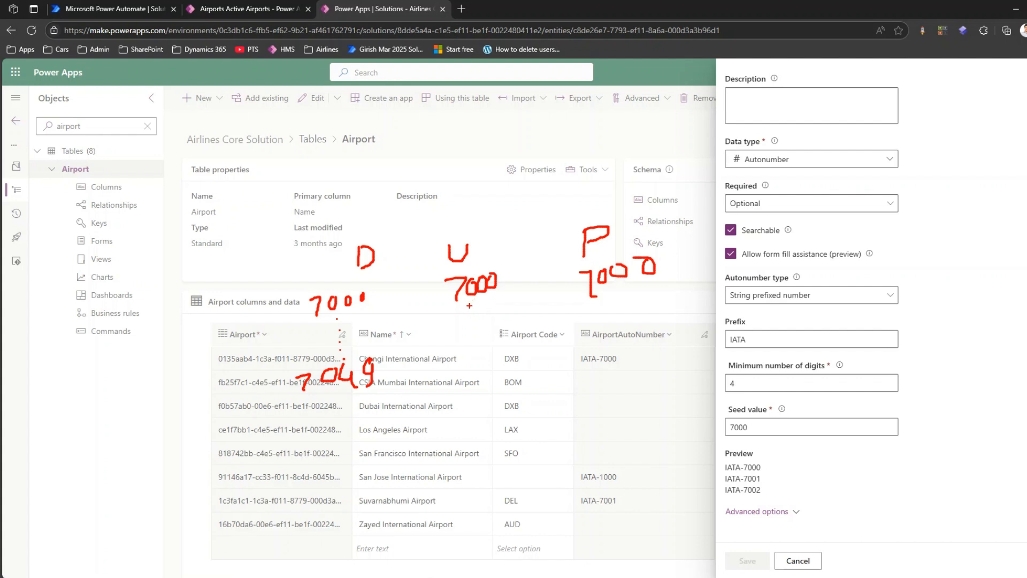
pyautogui.moveTo(448, 331)
pyautogui.mouseDown()
pyautogui.moveTo(464, 348)
pyautogui.moveTo(482, 328)
pyautogui.moveTo(503, 338)
pyautogui.moveTo(507, 324)
pyautogui.mouseUp()
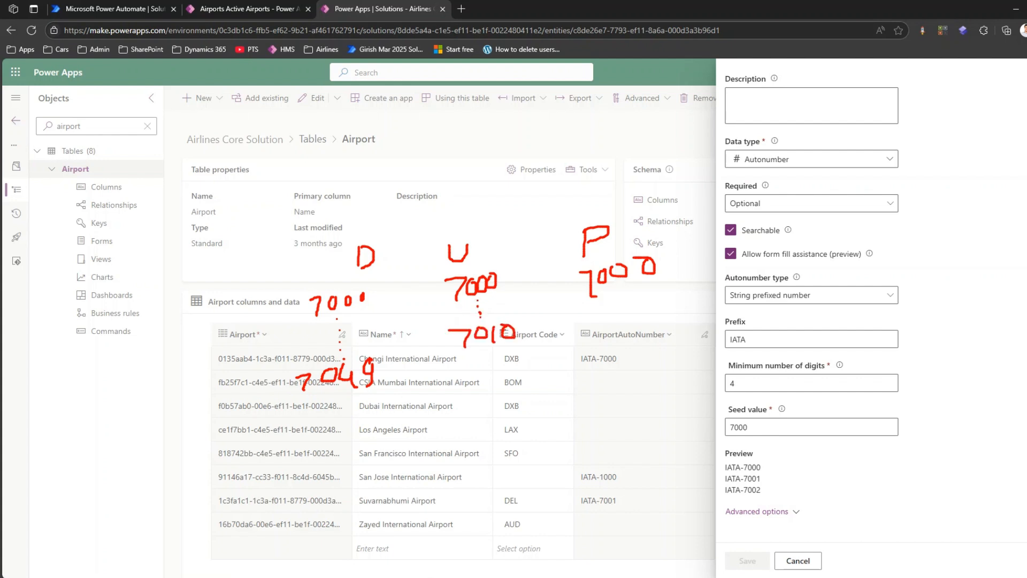
pyautogui.click(614, 303)
pyautogui.click(614, 311)
pyautogui.click(615, 319)
pyautogui.moveTo(579, 339); pyautogui.dragTo(596, 357)
pyautogui.moveTo(611, 338); pyautogui.dragTo(615, 345)
pyautogui.moveTo(626, 335)
pyautogui.mouseDown()
pyautogui.moveTo(643, 351)
pyautogui.moveTo(673, 321)
pyautogui.mouseUp()
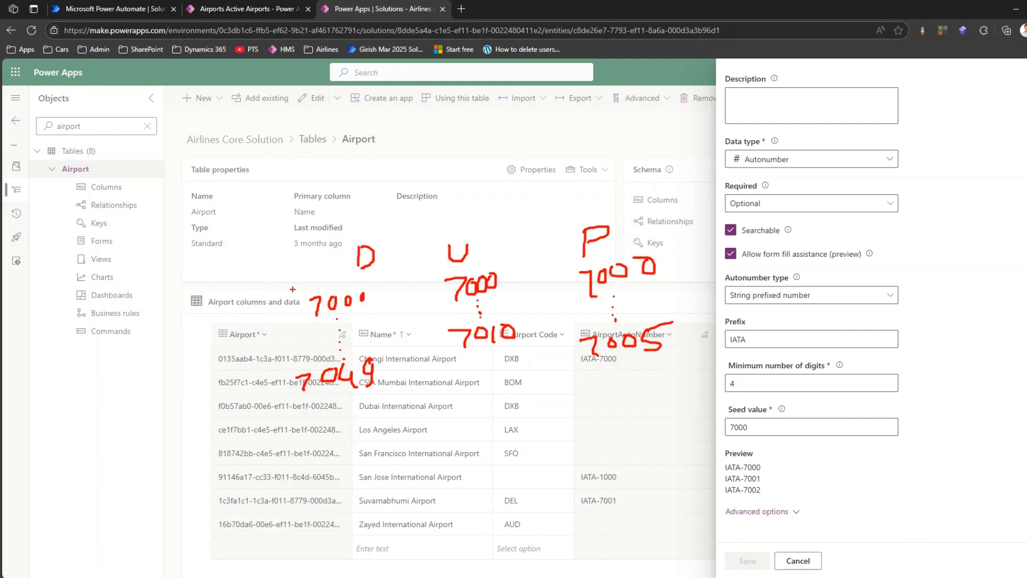
pyautogui.moveTo(311, 242)
pyautogui.mouseDown()
pyautogui.moveTo(419, 446)
pyautogui.moveTo(469, 269)
pyautogui.mouseUp()
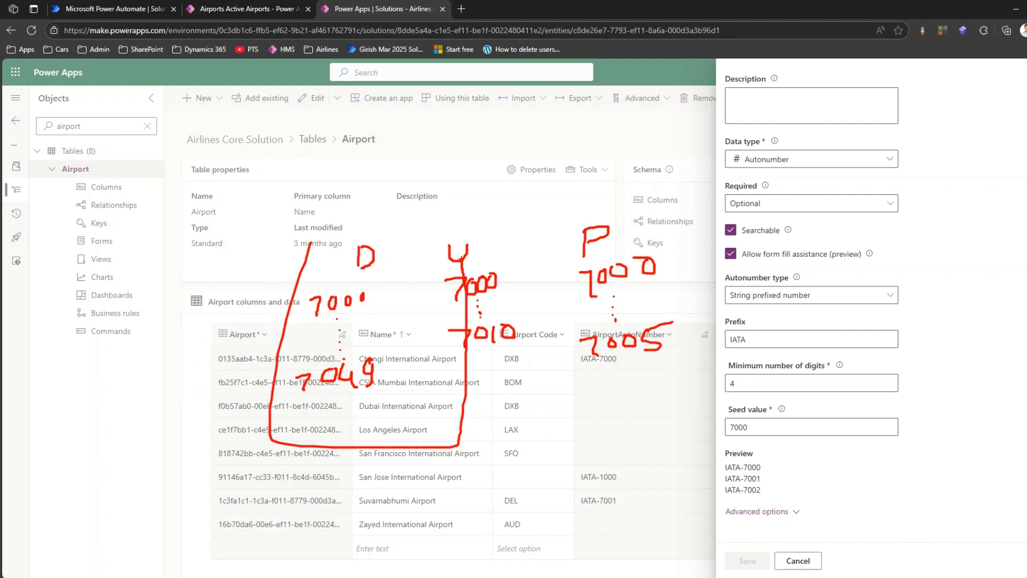
pyautogui.moveTo(367, 229)
pyautogui.mouseDown()
pyautogui.moveTo(394, 229)
pyautogui.moveTo(543, 385)
pyautogui.moveTo(462, 442)
pyautogui.mouseUp()
pyautogui.moveTo(505, 218)
pyautogui.mouseDown()
pyautogui.moveTo(642, 200)
pyautogui.moveTo(690, 407)
pyautogui.moveTo(544, 412)
pyautogui.mouseUp()
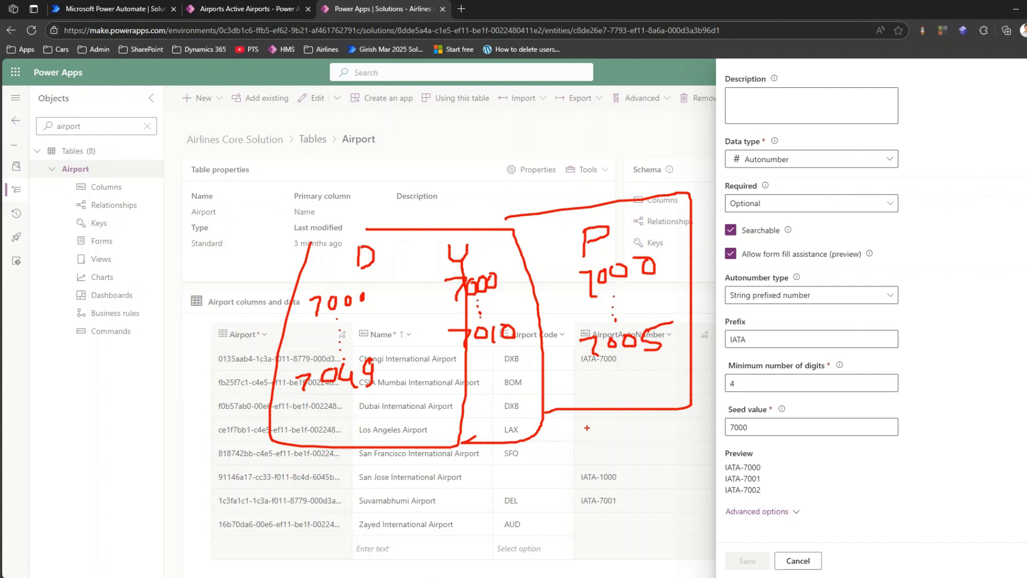
pyautogui.moveTo(269, 443)
pyautogui.mouseDown()
pyautogui.moveTo(324, 506)
pyautogui.moveTo(641, 512)
pyautogui.moveTo(666, 423)
pyautogui.mouseUp()
pyautogui.moveTo(455, 442); pyautogui.dragTo(441, 500)
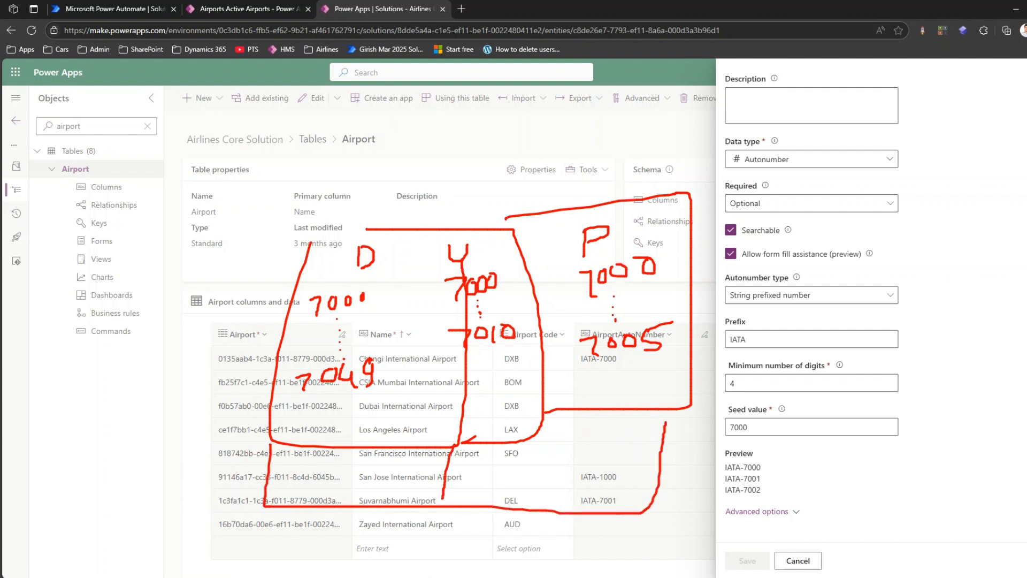
pyautogui.moveTo(537, 433); pyautogui.dragTo(546, 517)
pyautogui.moveTo(314, 235); pyautogui.dragTo(371, 230)
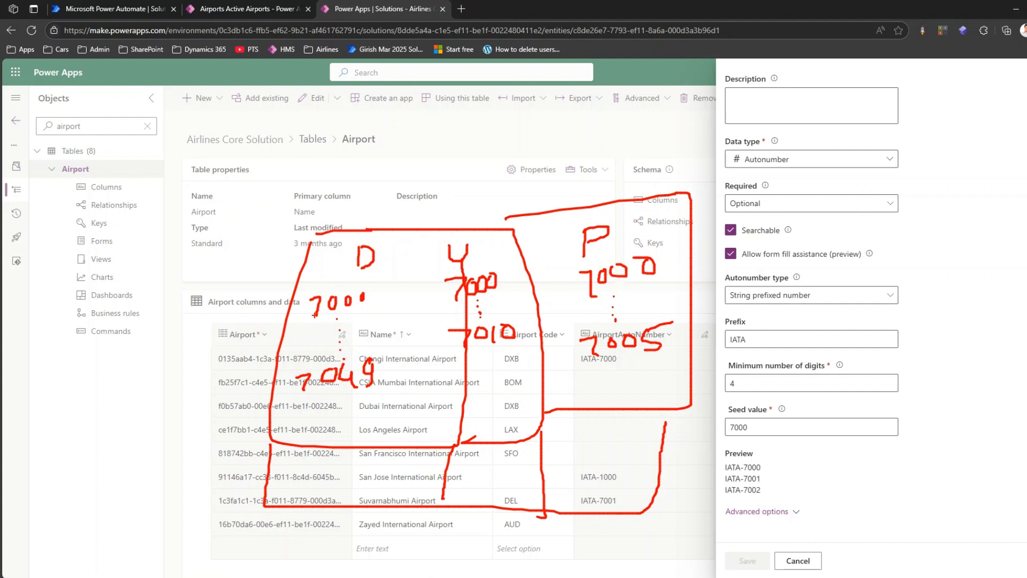
pyautogui.moveTo(287, 458)
pyautogui.mouseDown()
pyautogui.moveTo(282, 495)
pyautogui.moveTo(300, 469)
pyautogui.moveTo(329, 470)
pyautogui.moveTo(353, 488)
pyautogui.moveTo(359, 468)
pyautogui.mouseUp()
pyautogui.click(323, 475)
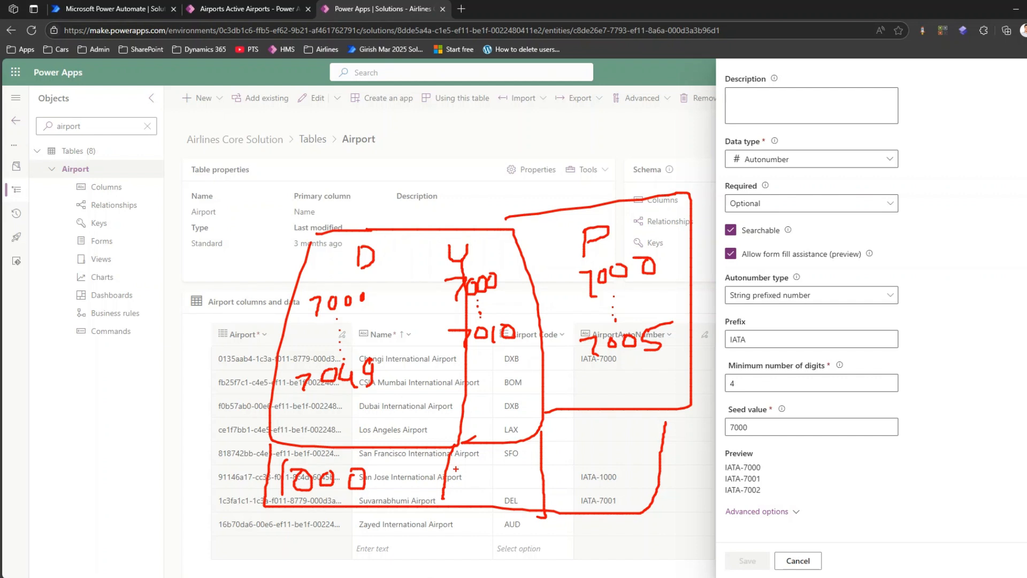
pyautogui.moveTo(456, 469)
pyautogui.mouseDown()
pyautogui.moveTo(461, 483)
pyautogui.moveTo(475, 470)
pyautogui.moveTo(495, 482)
pyautogui.moveTo(497, 467)
pyautogui.mouseUp()
pyautogui.moveTo(513, 468); pyautogui.dragTo(564, 472)
pyautogui.moveTo(584, 453)
pyautogui.mouseDown()
pyautogui.moveTo(637, 450)
pyautogui.moveTo(625, 475)
pyautogui.moveTo(652, 472)
pyautogui.mouseUp()
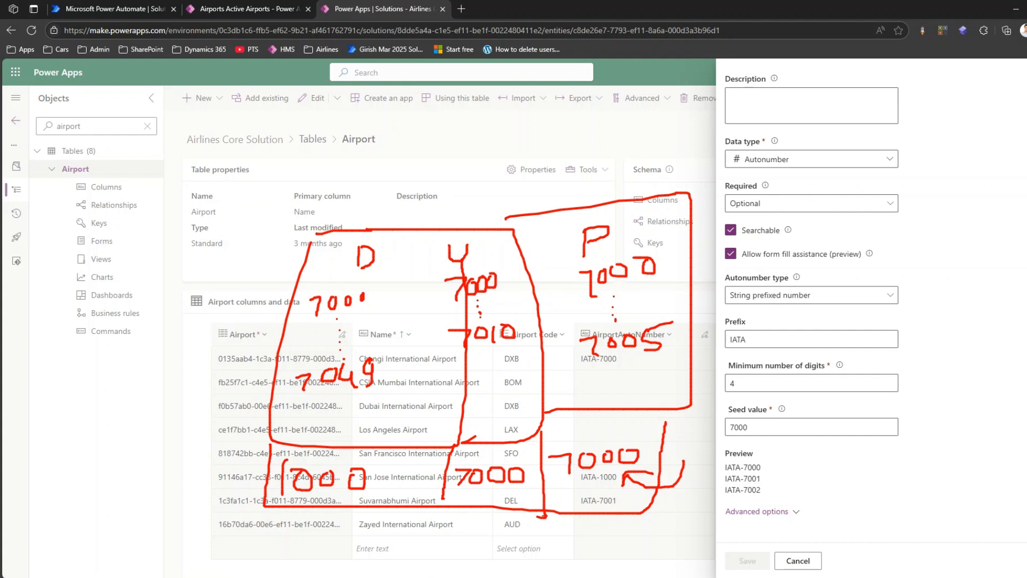
pyautogui.moveTo(542, 515)
pyautogui.mouseDown()
pyautogui.moveTo(545, 544)
pyautogui.moveTo(712, 550)
pyautogui.moveTo(711, 484)
pyautogui.moveTo(642, 490)
pyautogui.mouseUp()
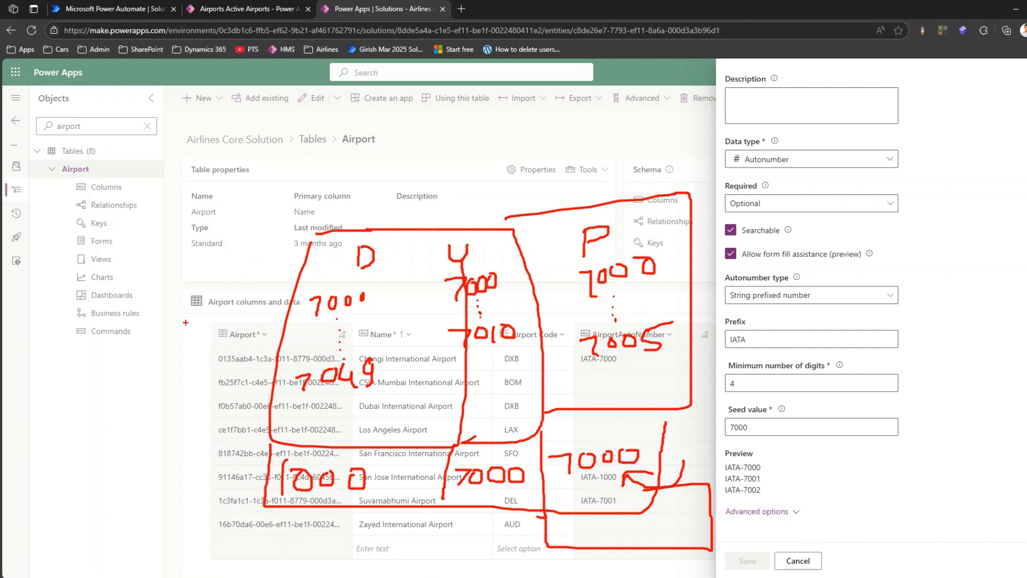
pyautogui.moveTo(186, 321)
pyautogui.mouseDown()
pyautogui.moveTo(201, 297)
pyautogui.moveTo(223, 315)
pyautogui.mouseUp()
pyautogui.moveTo(584, 195); pyautogui.dragTo(633, 175)
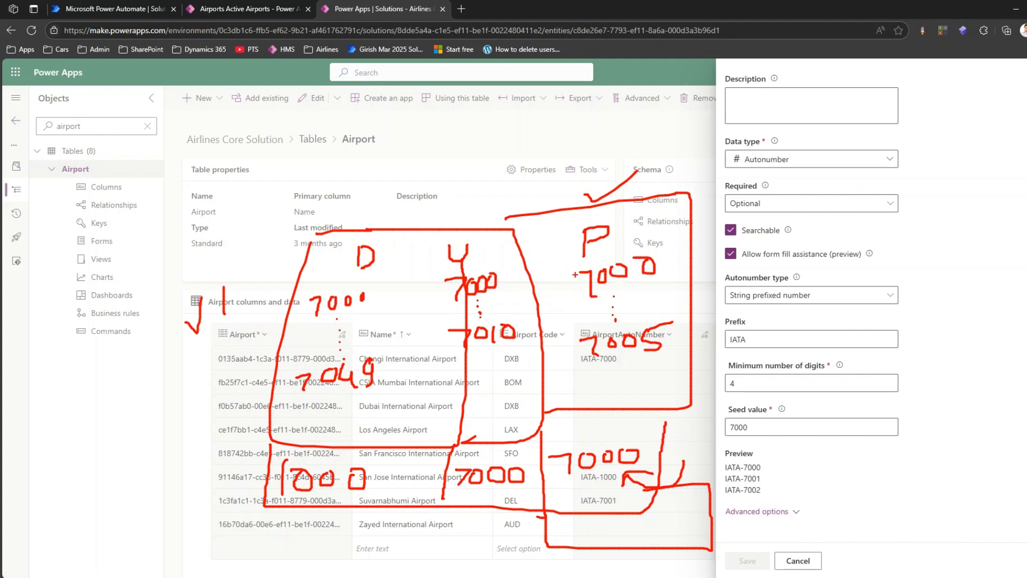
pyautogui.moveTo(575, 274); pyautogui.dragTo(592, 269)
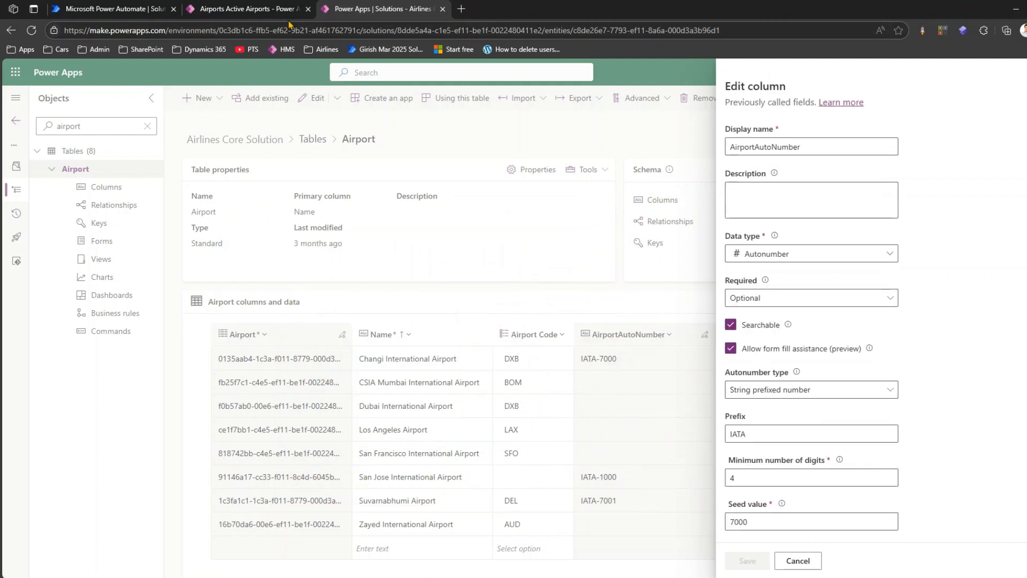
# - Switch to Power Automate and start a new instant cloud flow in the Airline Maintenance 2025 solution
pyautogui.click(137, 8)
pyautogui.click(635, 381)
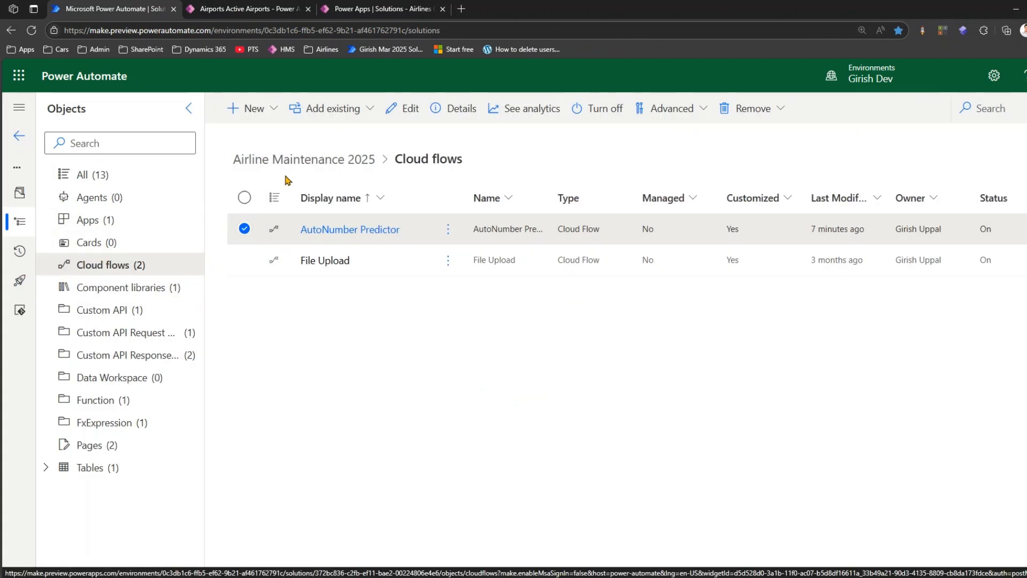
pyautogui.click(251, 108)
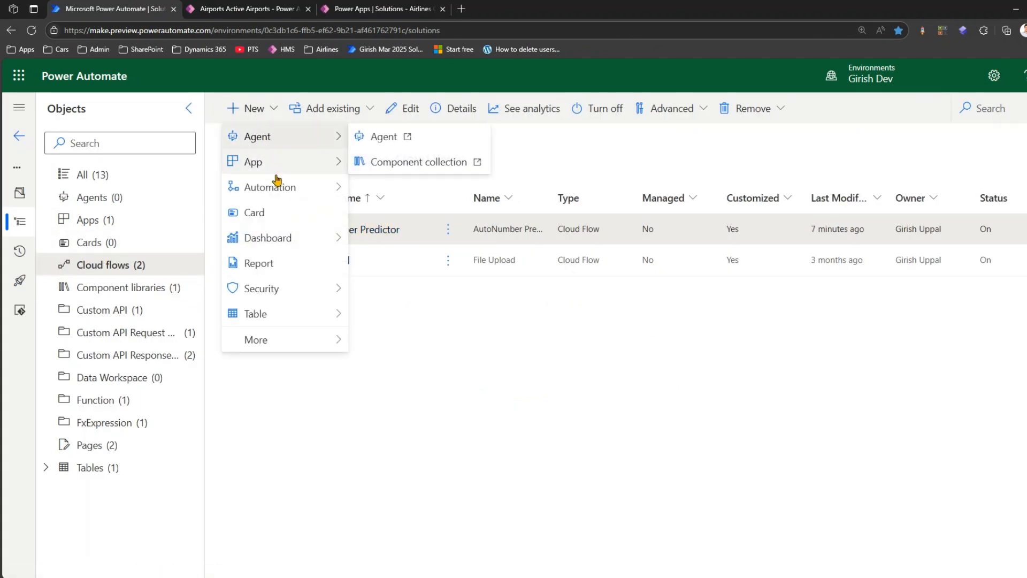
pyautogui.moveTo(278, 187)
pyautogui.moveTo(383, 188)
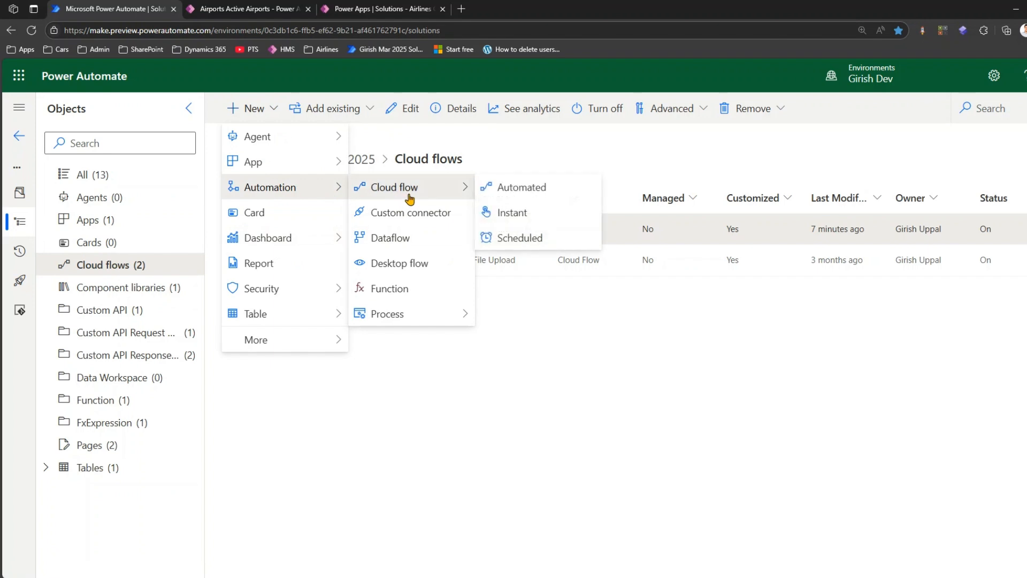
pyautogui.click(505, 214)
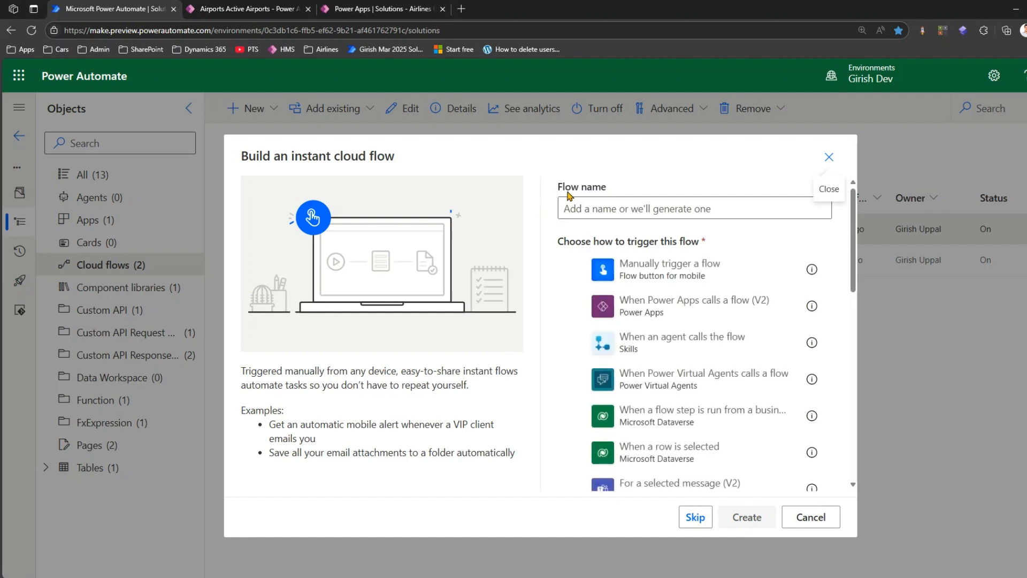
# - Create the flow with a manual trigger and the name SetSeedNumberInProductionGoLiveRelease
pyautogui.click(571, 268)
pyautogui.click(619, 209)
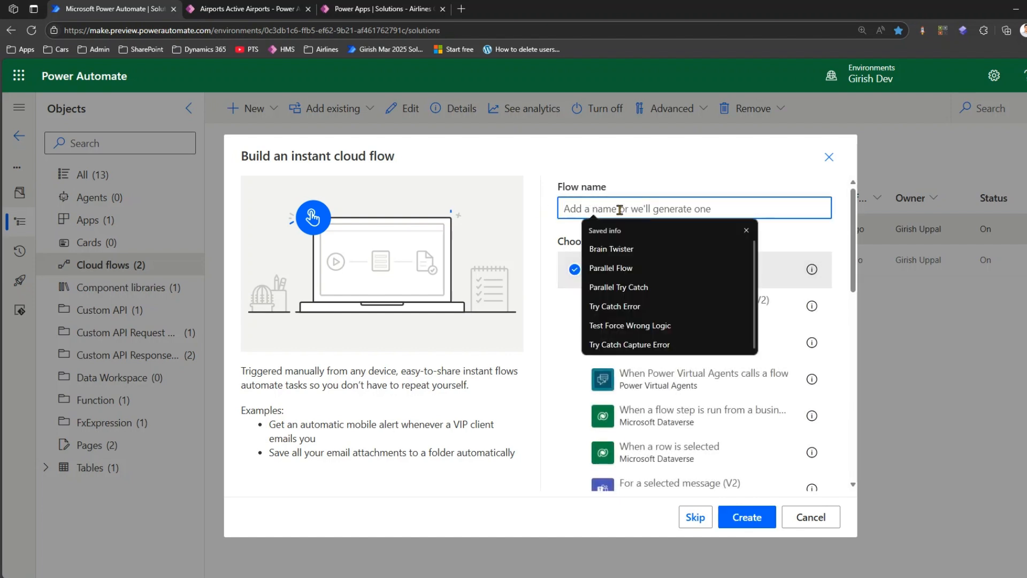
pyautogui.write('SetAutoNumber')
pyautogui.write('SetSeedNumberInProductionGo')
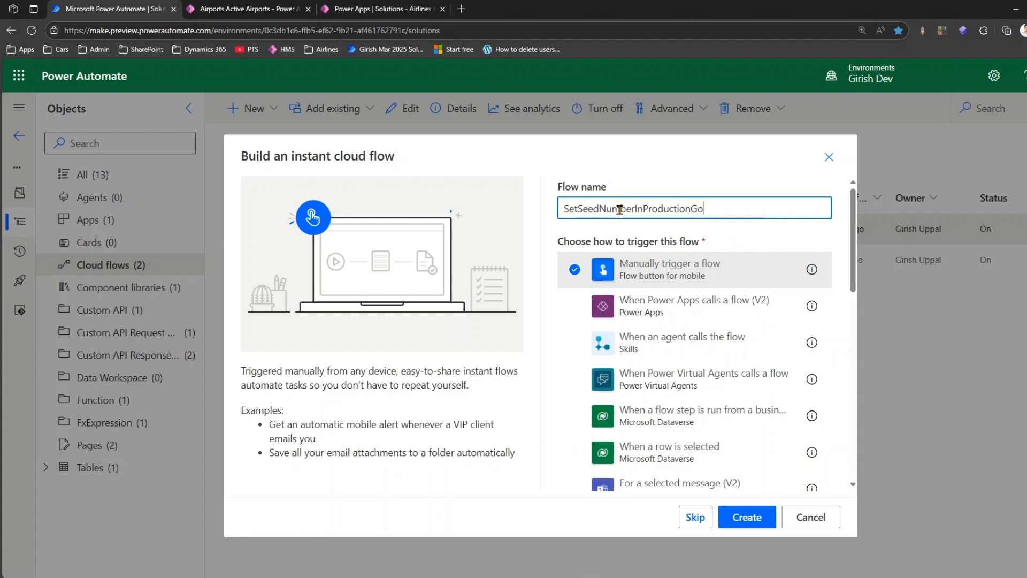
pyautogui.write('Release')
pyautogui.click(754, 515)
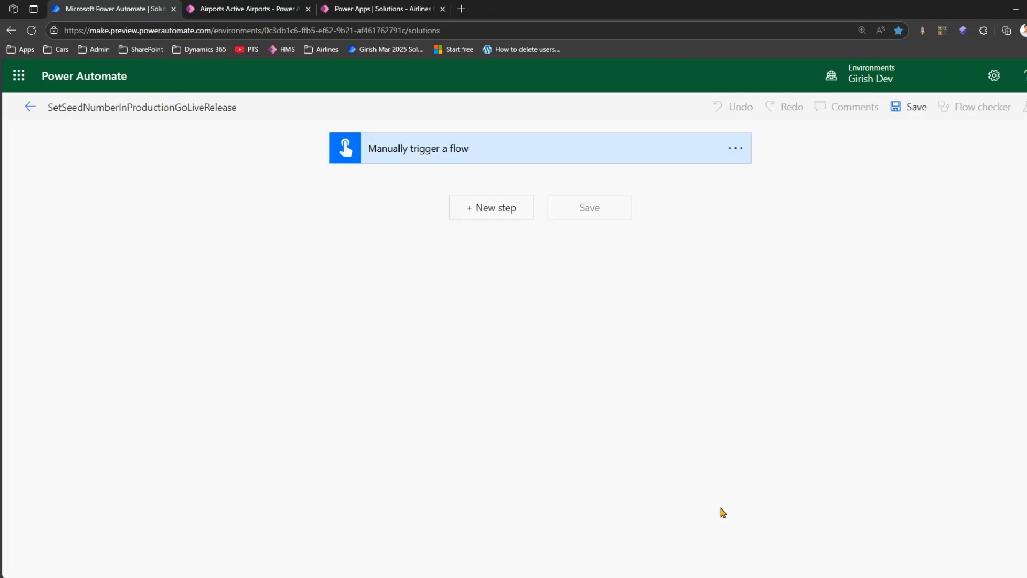
# - Add the Microsoft Dataverse action Perform an unbound action below the manual trigger
pyautogui.click(510, 211)
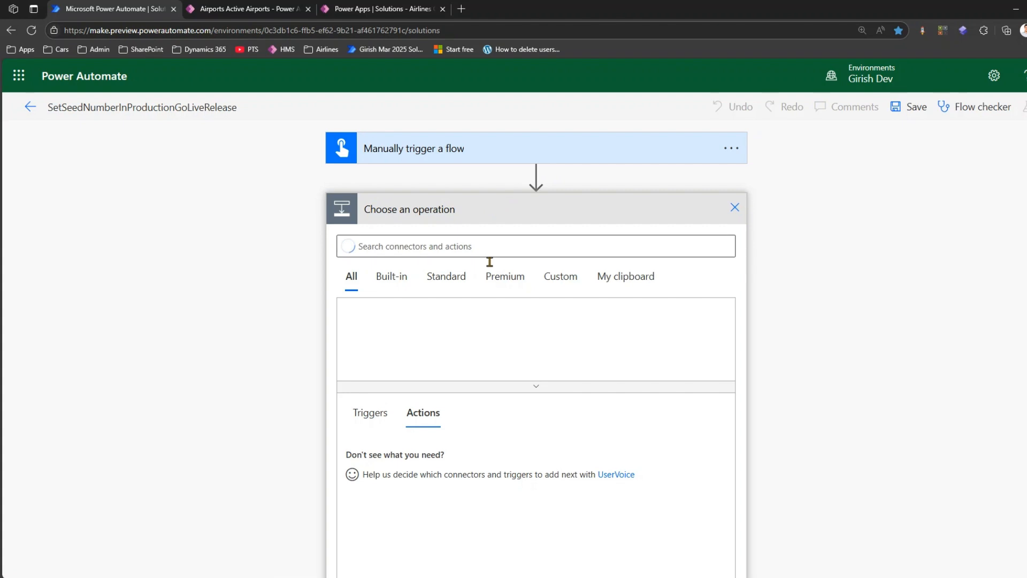
pyautogui.click(486, 245)
pyautogui.write('data')
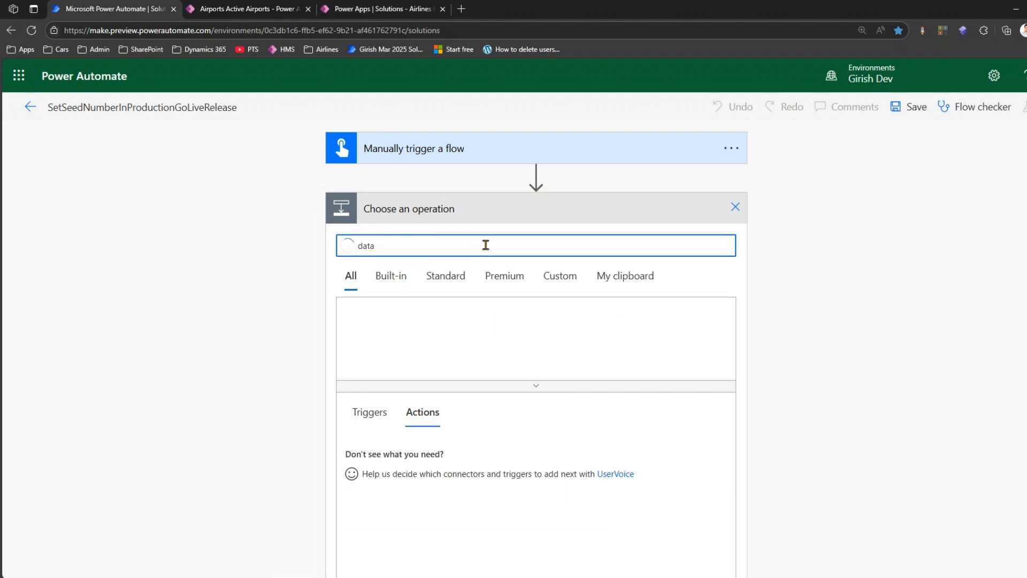
pyautogui.click(527, 326)
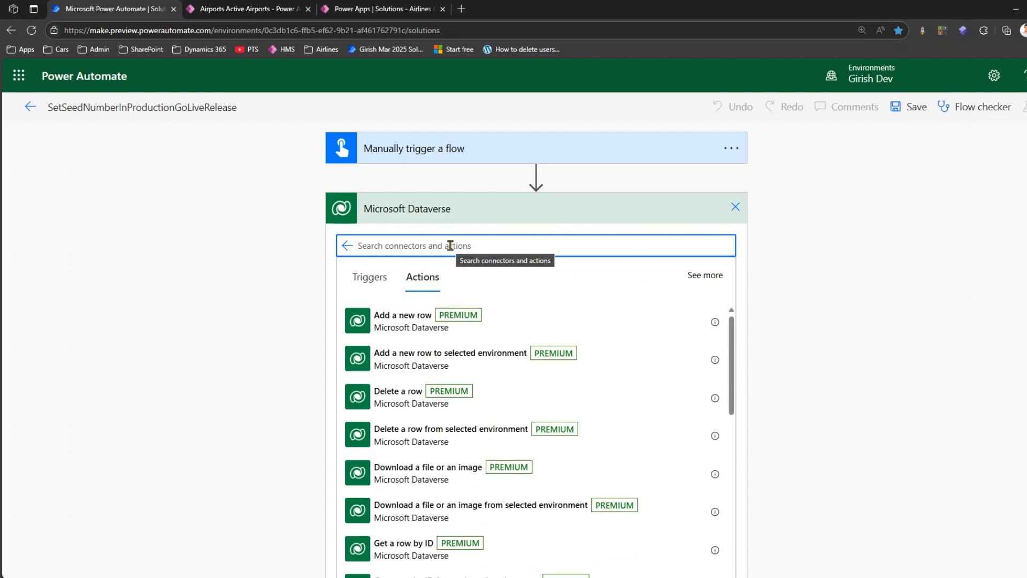
pyautogui.write('unbound')
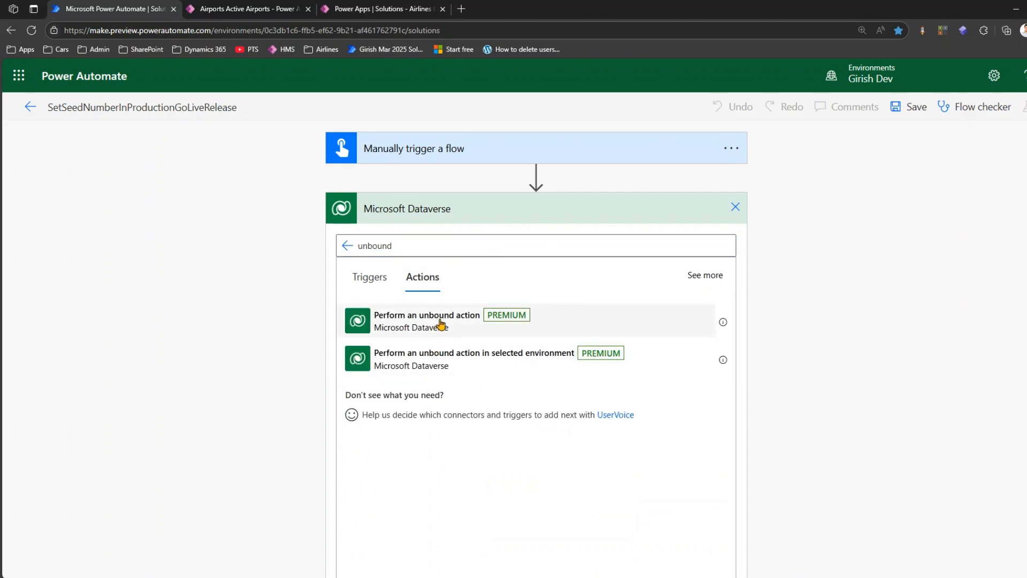
pyautogui.click(440, 324)
# - Set the unbound action's name to SetAutoNumberSeed and go through its EntityName, AttributeName and Value fields
pyautogui.click(482, 241)
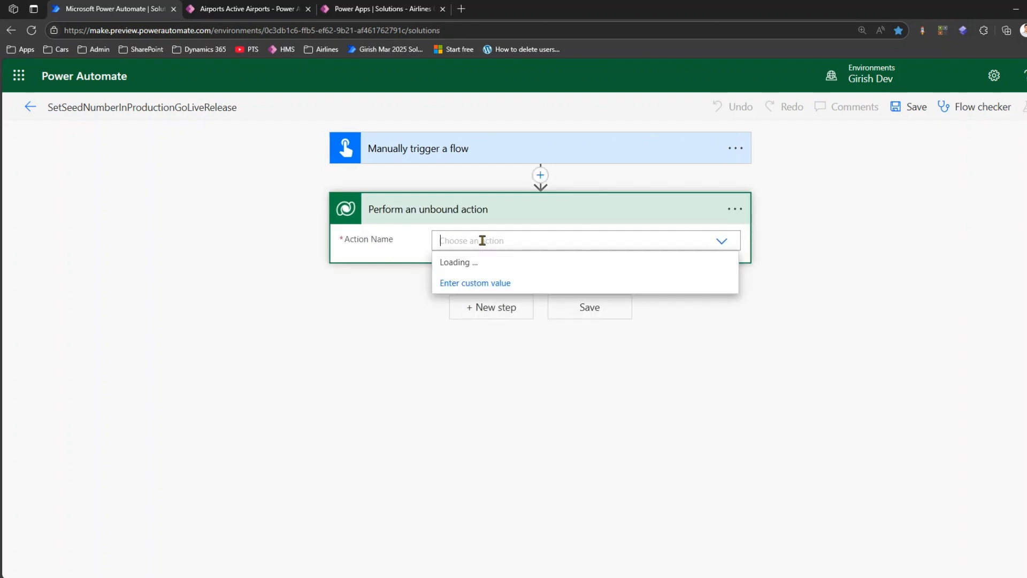
pyautogui.write('seed')
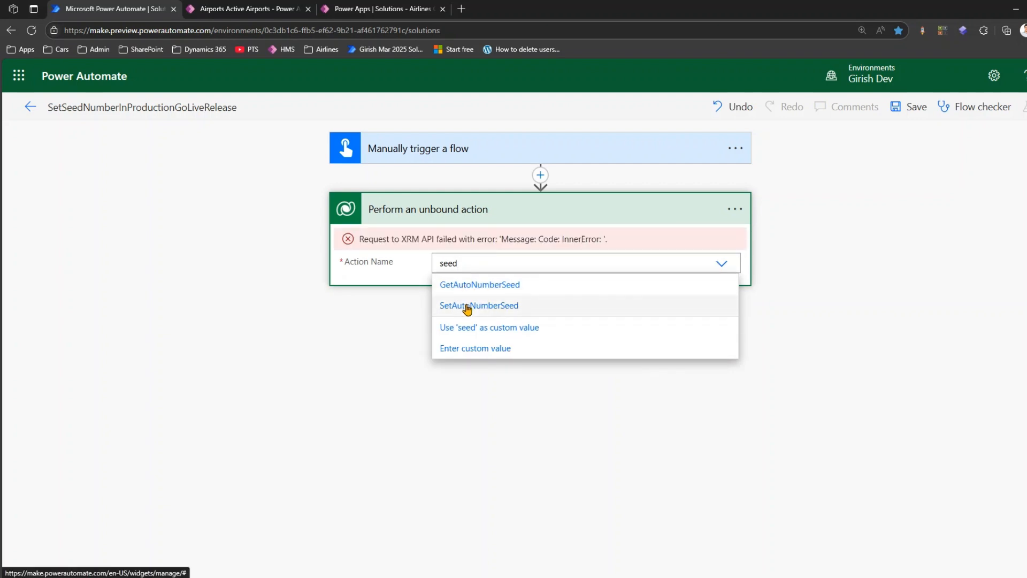
pyautogui.click(467, 307)
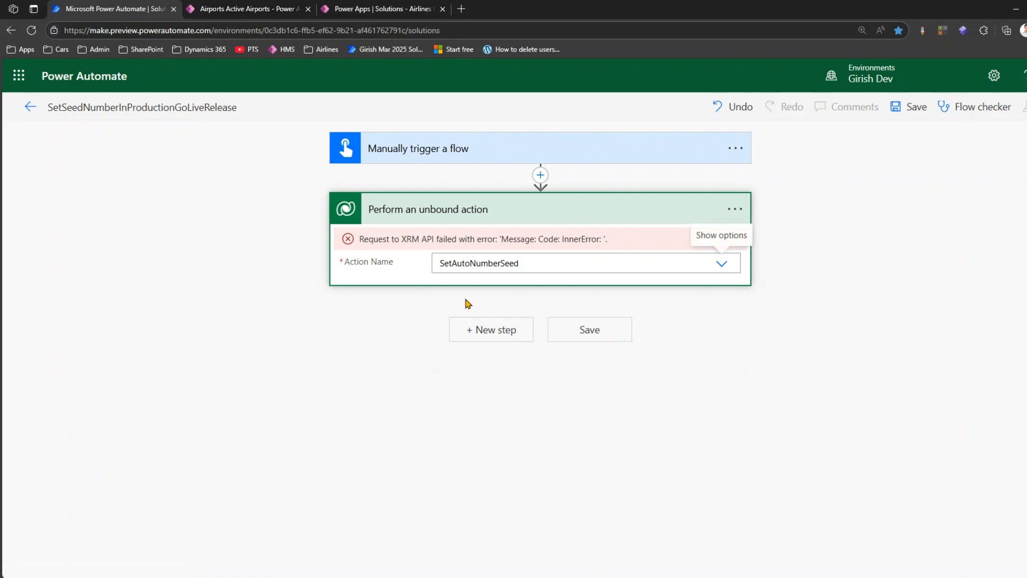
pyautogui.click(467, 270)
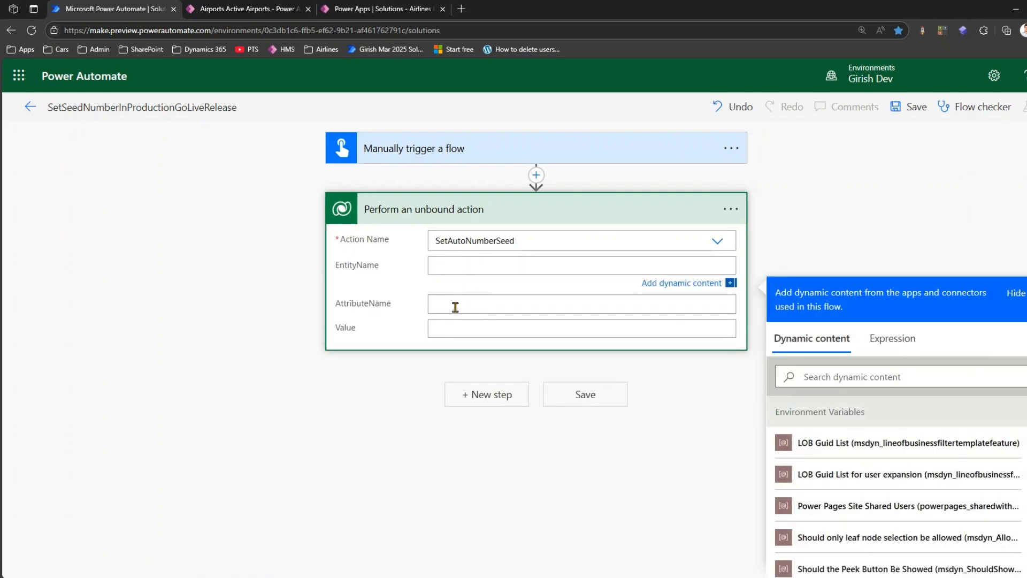
pyautogui.click(456, 307)
pyautogui.click(450, 325)
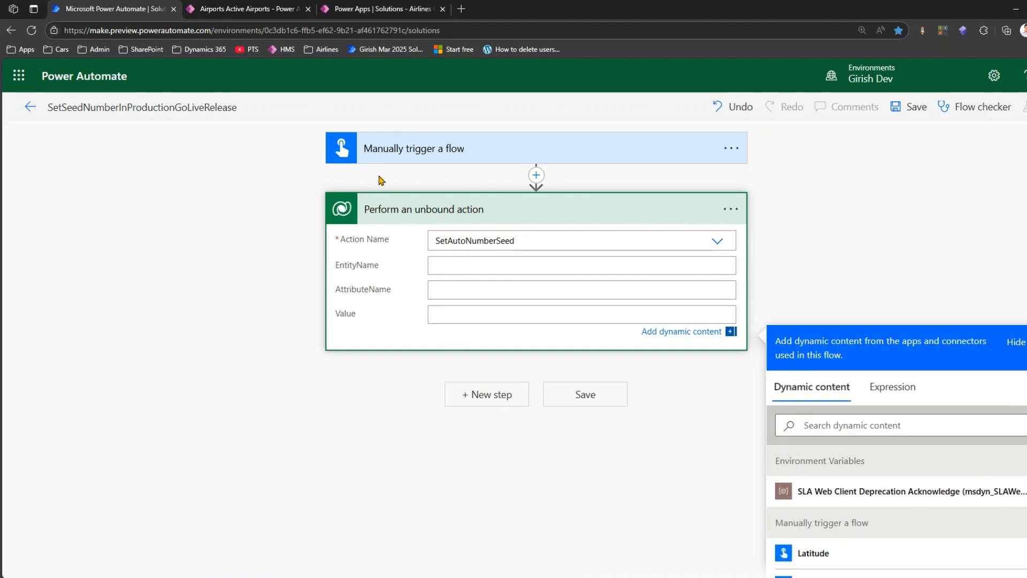
# - Switch to the World Airlines Management System app and open the Changi International Airport record to examine its table and AirportAutoNumber field
pyautogui.click(247, 8)
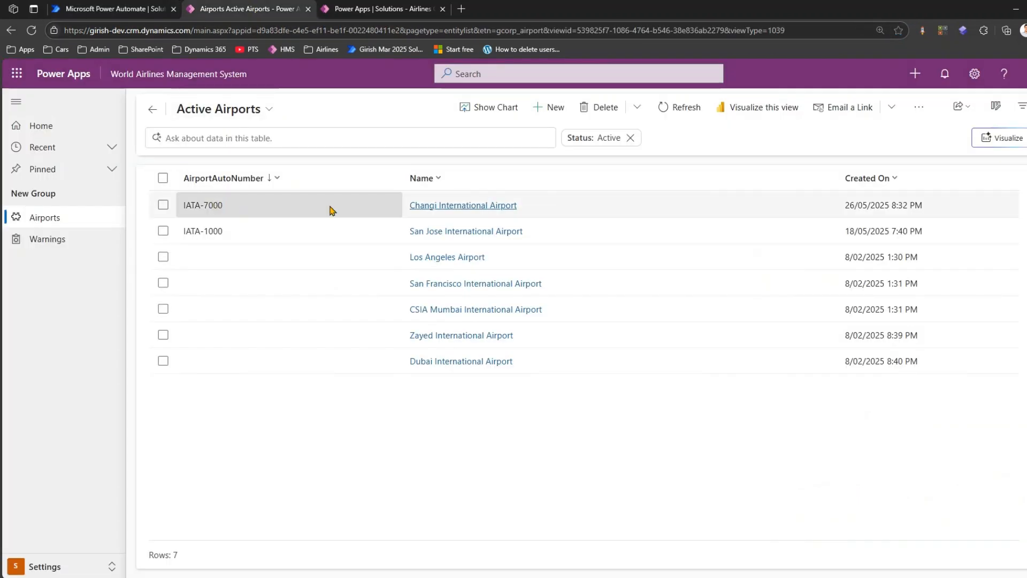
pyautogui.doubleClick(217, 208)
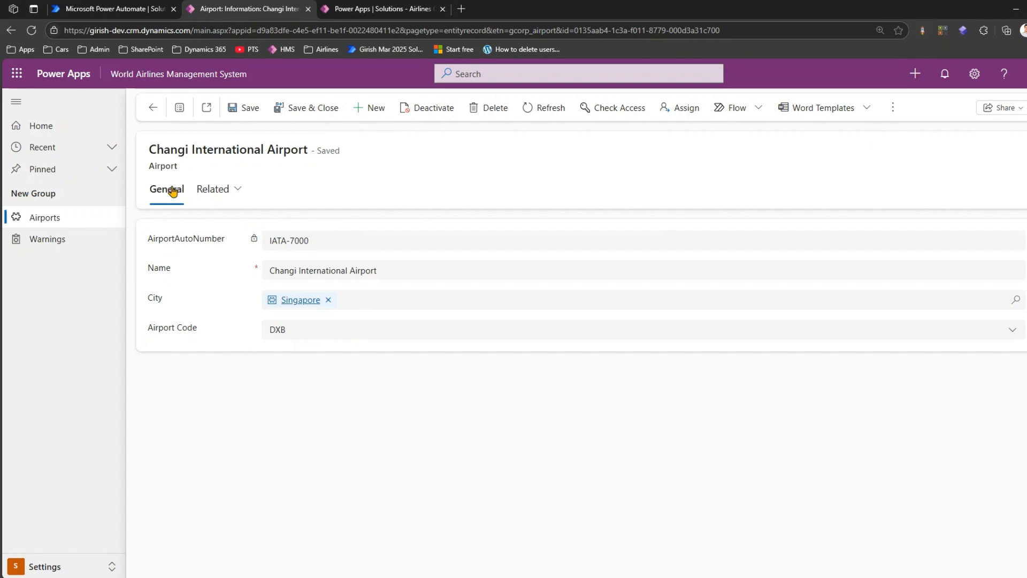
pyautogui.moveTo(150, 167); pyautogui.dragTo(184, 170)
pyautogui.moveTo(148, 239); pyautogui.dragTo(223, 238)
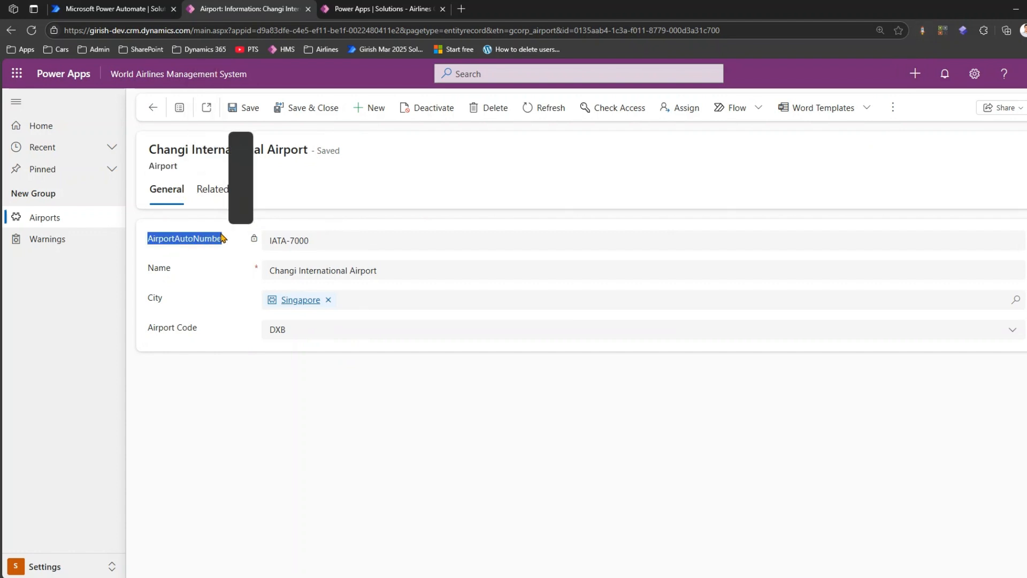
# - Switch to the Airport table in Power Apps and copy its logical name from the table's advanced properties
pyautogui.click(357, 16)
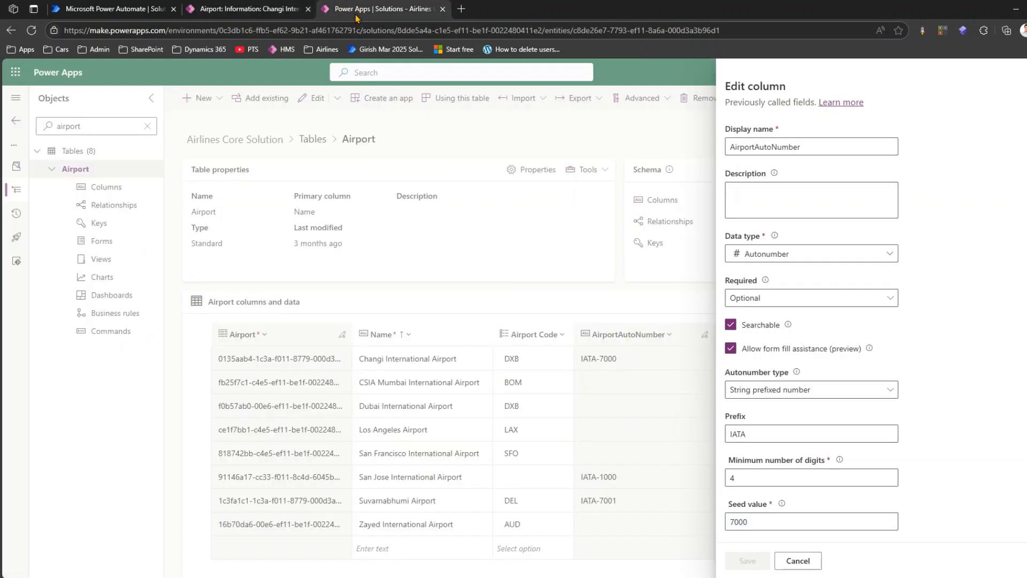
pyautogui.click(358, 161)
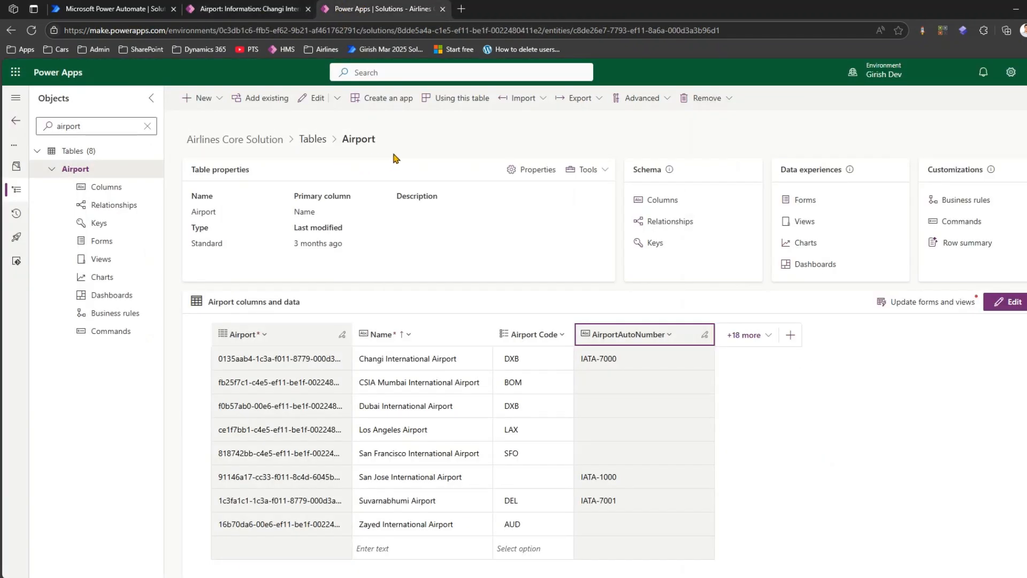
pyautogui.click(537, 174)
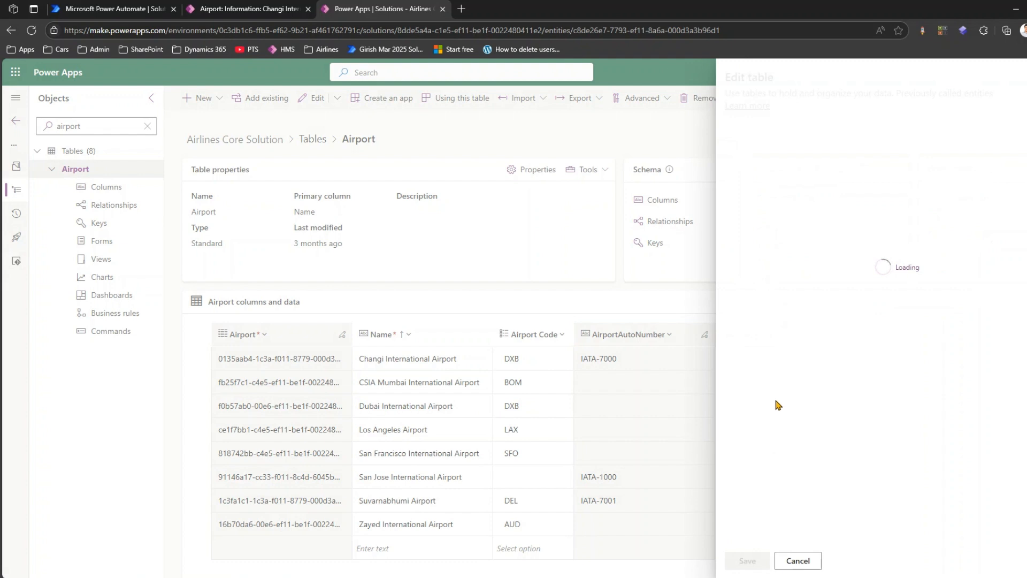
pyautogui.click(756, 323)
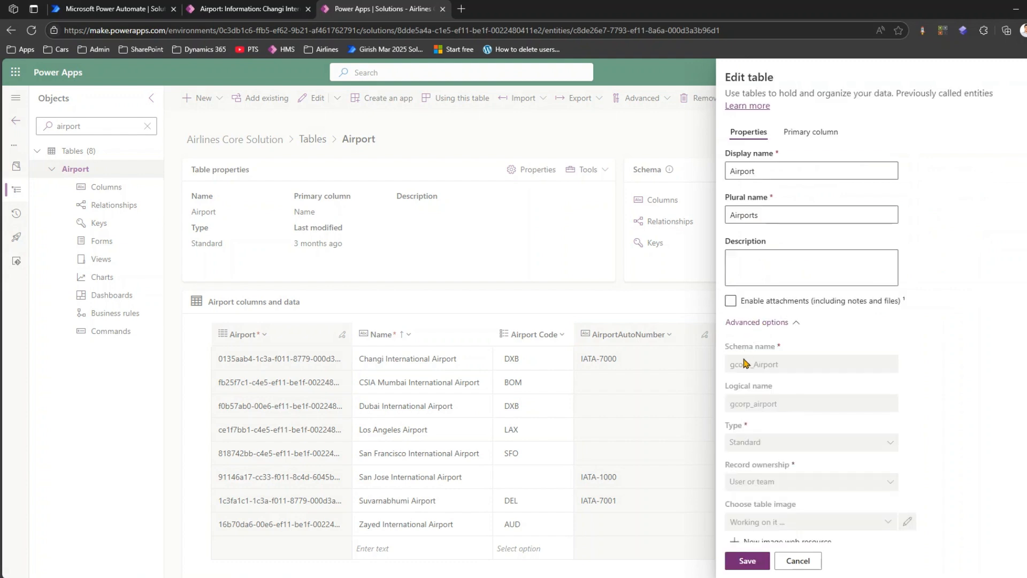
pyautogui.doubleClick(747, 404)
pyautogui.hotkey('ctrl', 'c')
# - Return to the Power Automate flow and set the unbound action's EntityName to gcorp_airport
pyautogui.click(264, 8)
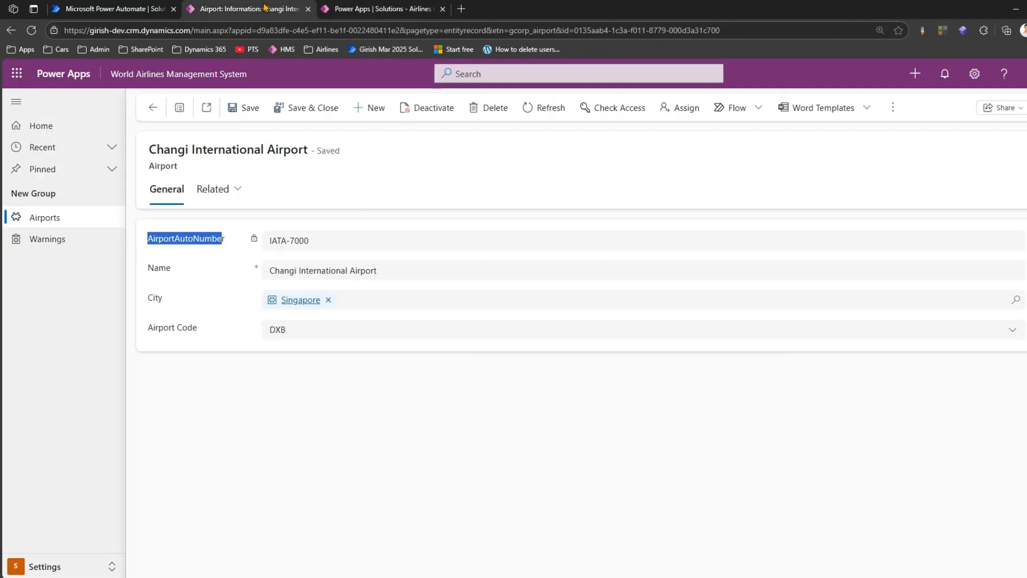
pyautogui.click(129, 6)
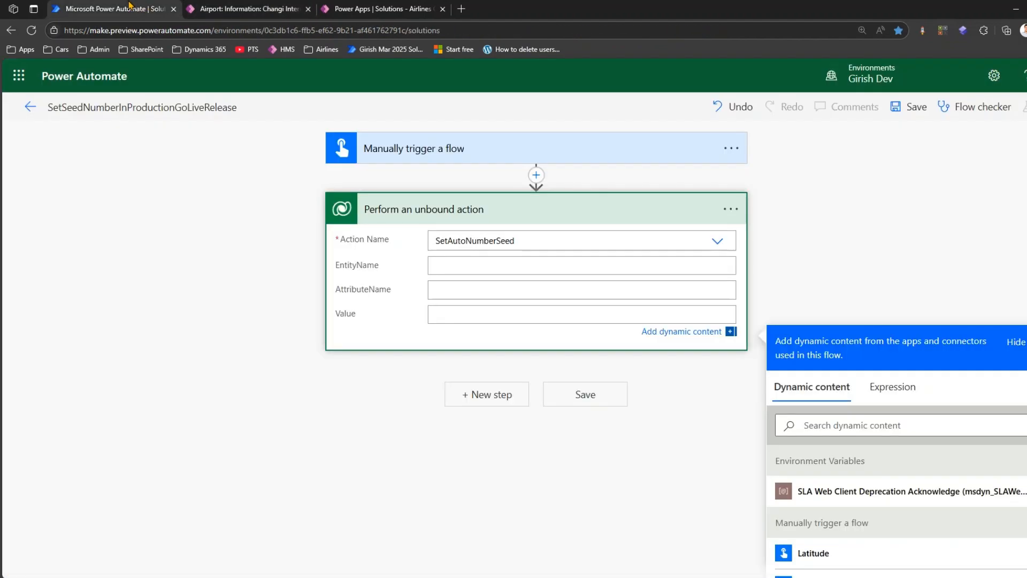
pyautogui.click(446, 266)
pyautogui.hotkey('ctrl', 'v')
# - Switch back to the Airport table in Power Apps and close its properties without saving
pyautogui.click(377, 9)
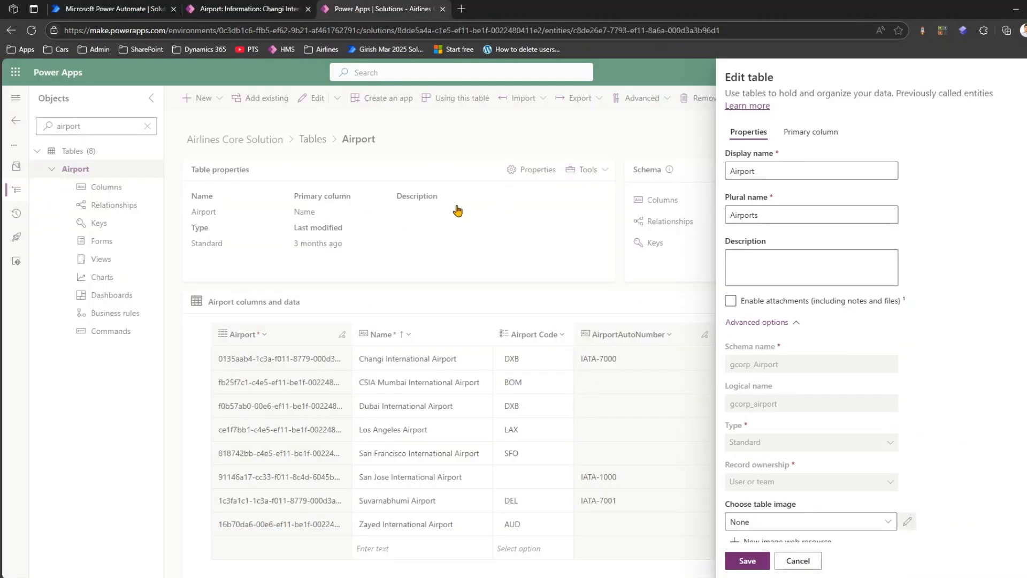
pyautogui.click(454, 249)
pyautogui.click(599, 338)
pyautogui.click(797, 561)
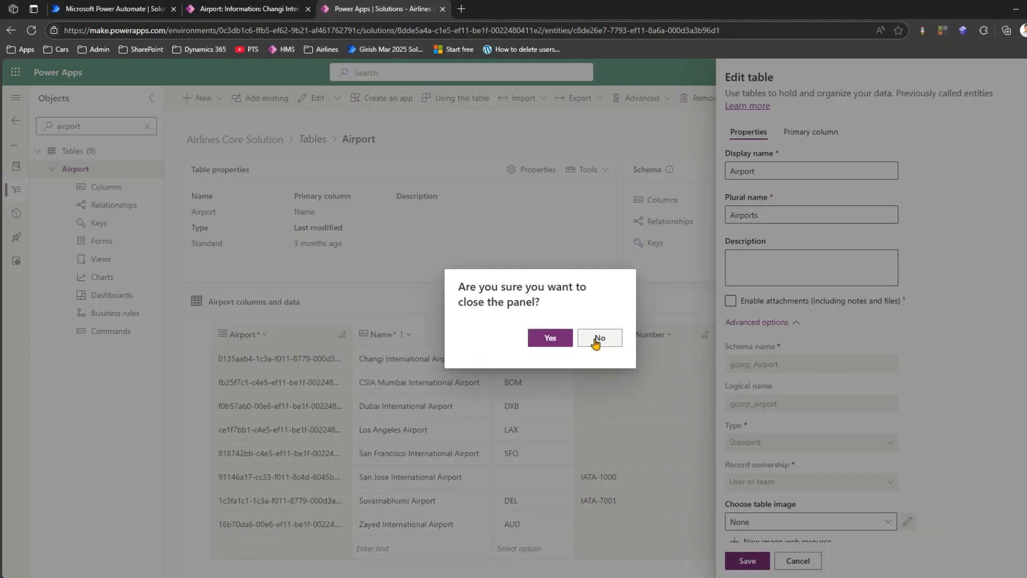
pyautogui.click(599, 338)
pyautogui.click(614, 333)
# - Open the AirportAutoNumber column's settings and copy its logical name from the advanced options
pyautogui.click(626, 358)
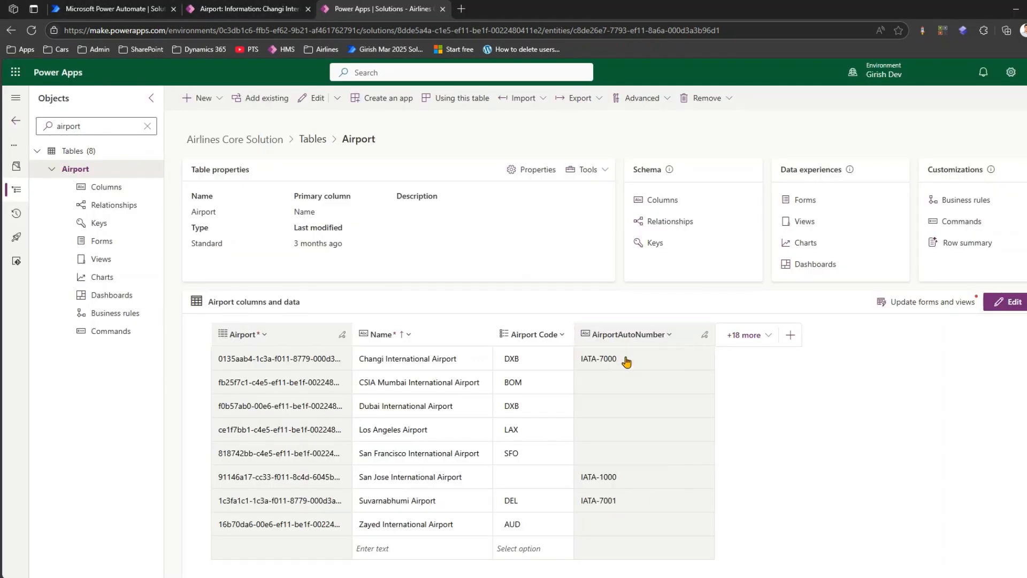
pyautogui.scroll(-2, 749, 428)
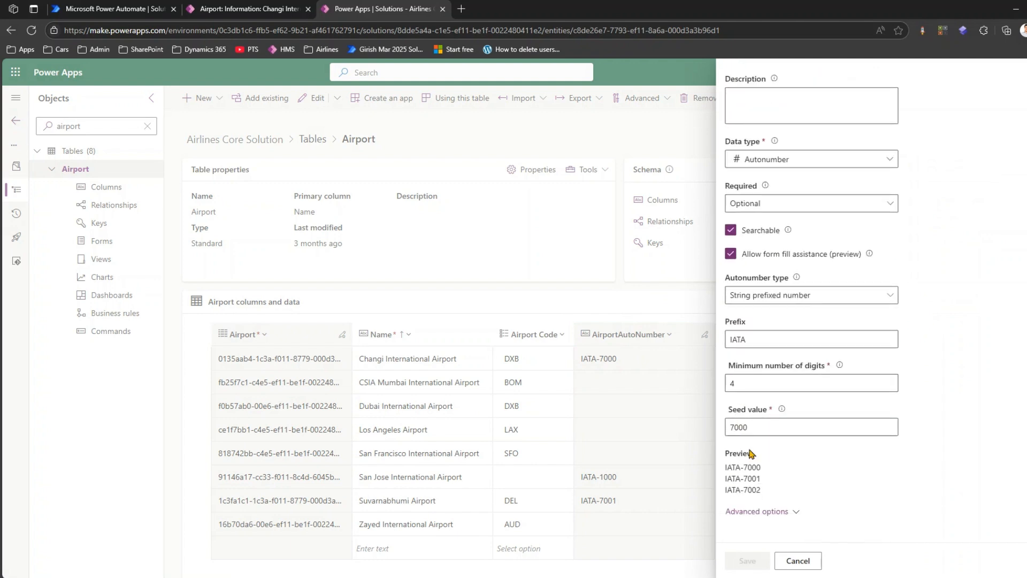
pyautogui.click(754, 511)
pyautogui.scroll(-5, 757, 500)
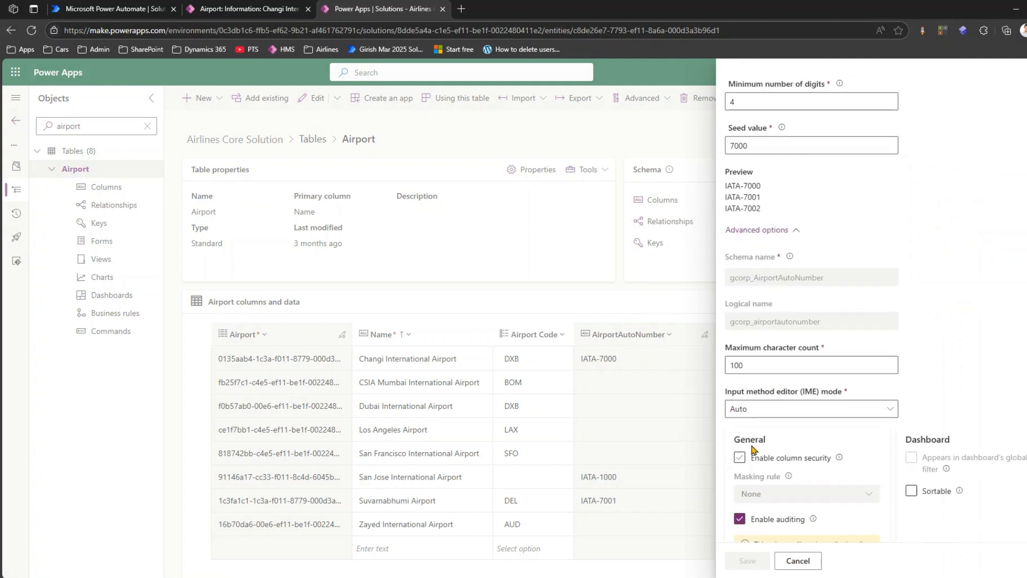
pyautogui.doubleClick(759, 322)
pyautogui.hotkey('ctrl', 'c')
# - Return to the Power Automate flow and set the unbound action's AttributeName to gcorp_airportautonumber
pyautogui.click(236, 9)
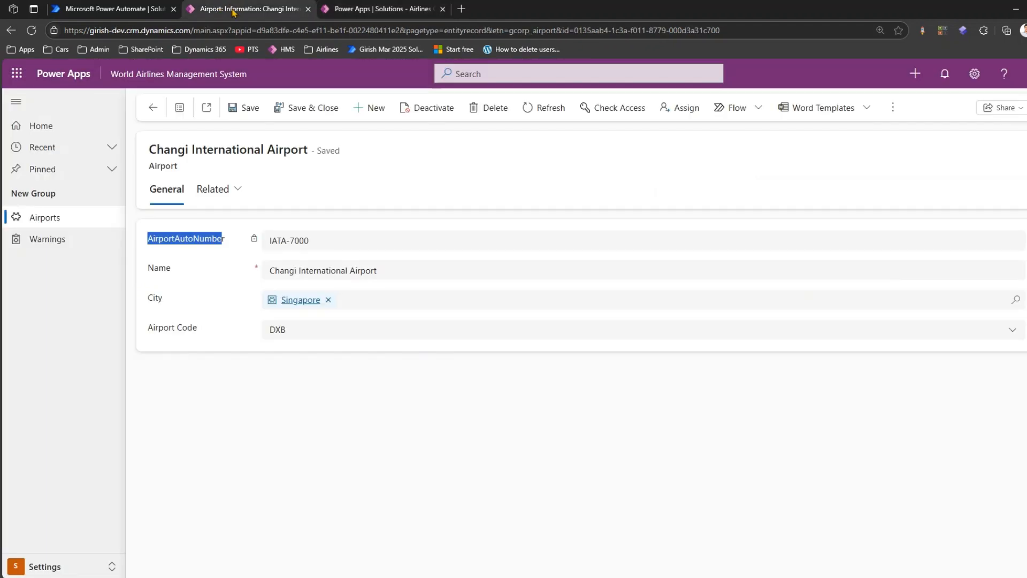
pyautogui.click(120, 7)
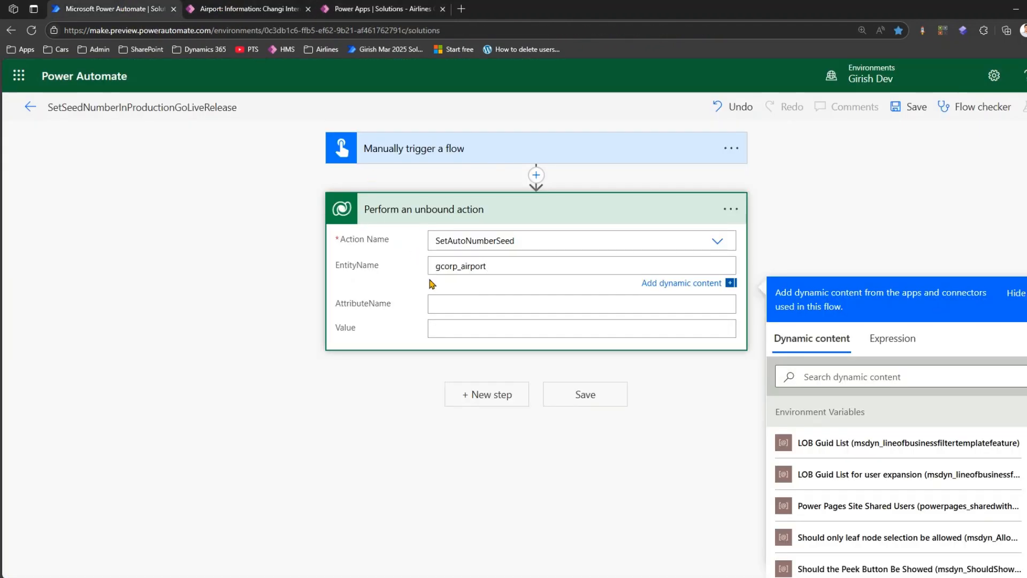
pyautogui.click(435, 302)
pyautogui.hotkey('ctrl', 'v')
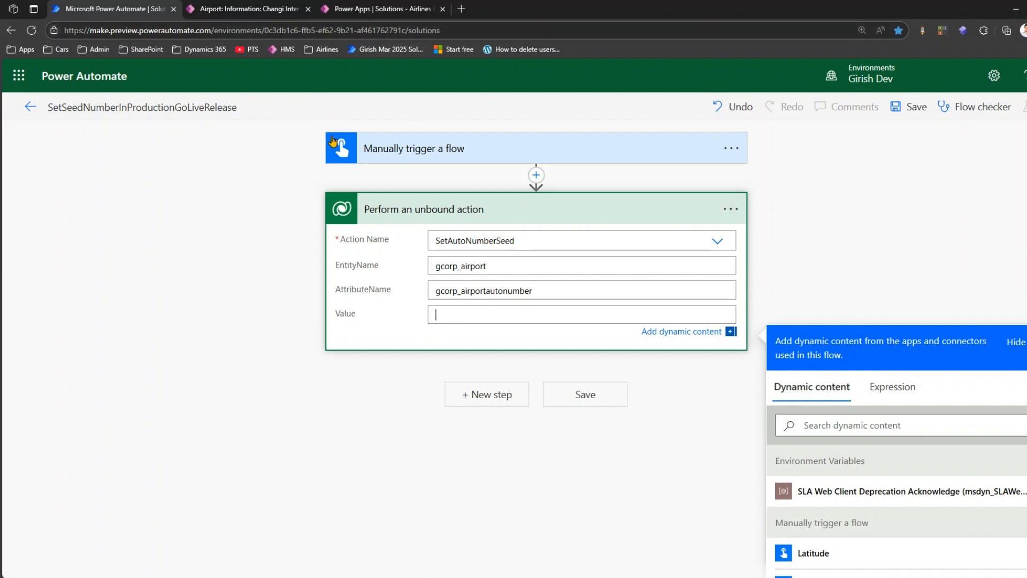
# - Switch to the World Airlines Management System app and check the autonumbers in the Active Airports view
pyautogui.click(268, 9)
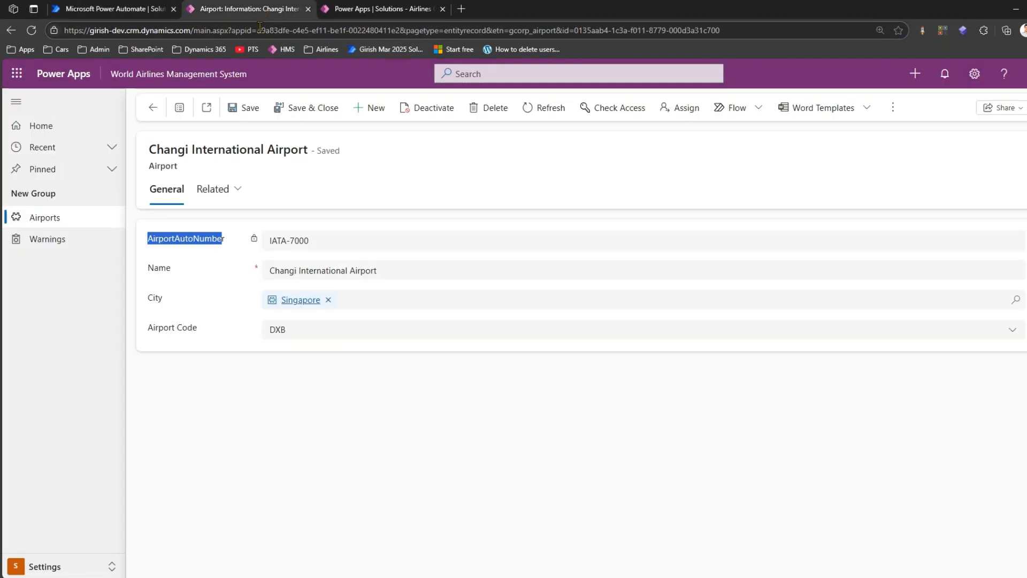
pyautogui.click(66, 218)
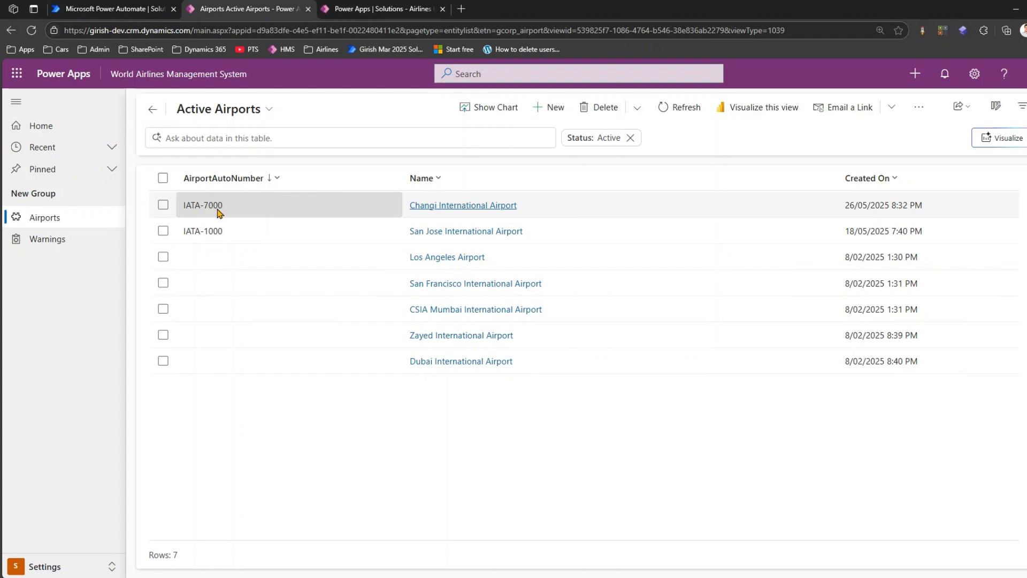
pyautogui.click(230, 113)
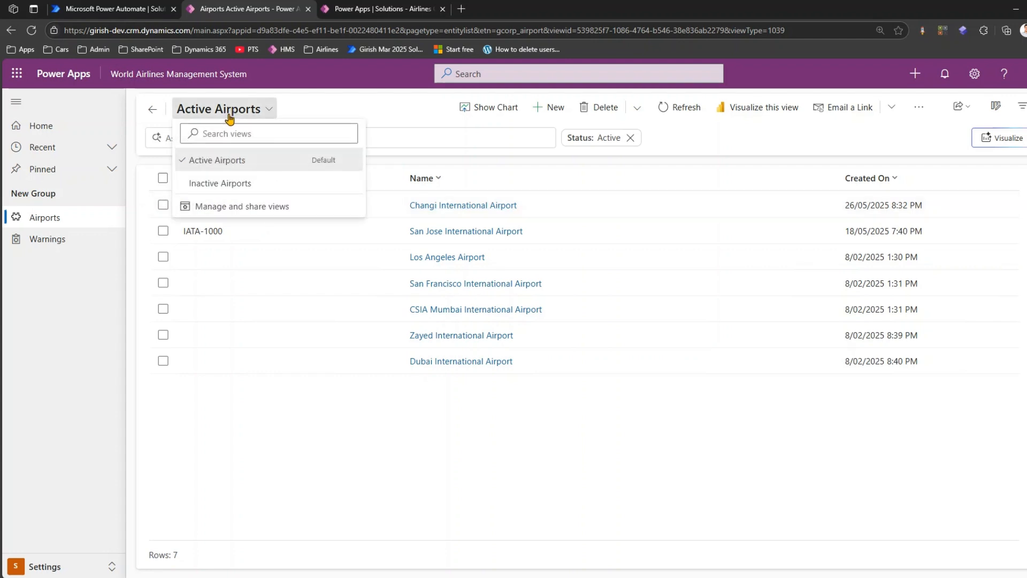
pyautogui.click(391, 146)
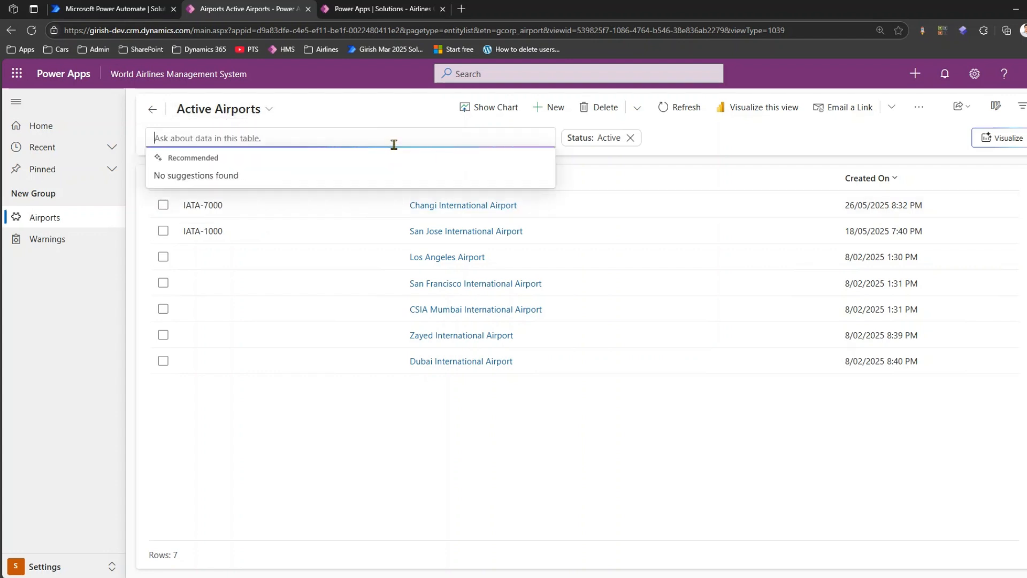
# - Start a new airport record and name it Washington Dulles
pyautogui.click(544, 109)
pyautogui.click(300, 274)
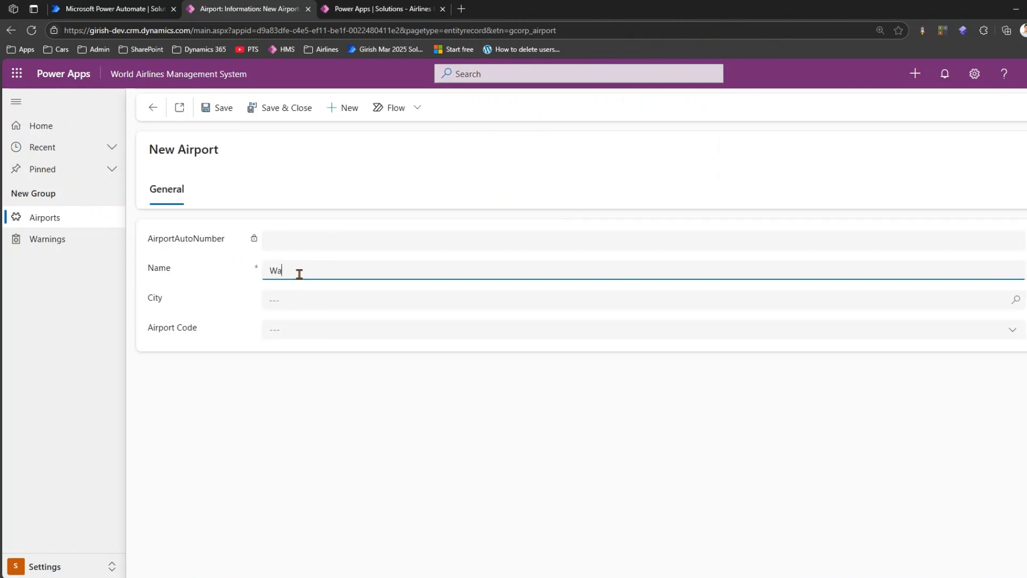
pyautogui.write('Washington Dulles')
# - Set the new airport's city to San Francisco and its airport code to SYD, then save and close the record
pyautogui.click(326, 297)
pyautogui.click(394, 323)
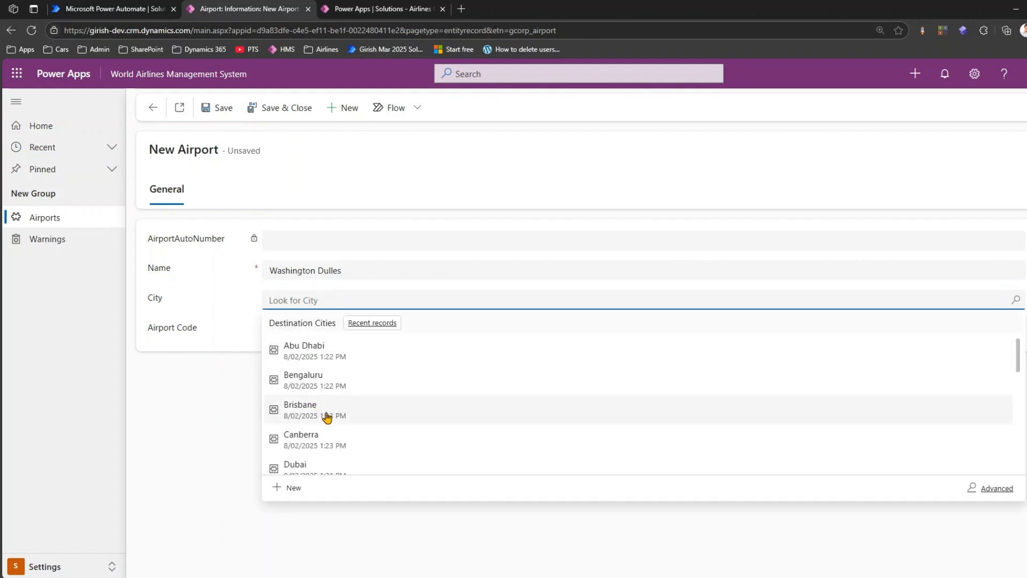
pyautogui.scroll(-3, 329, 427)
pyautogui.scroll(-2, 330, 465)
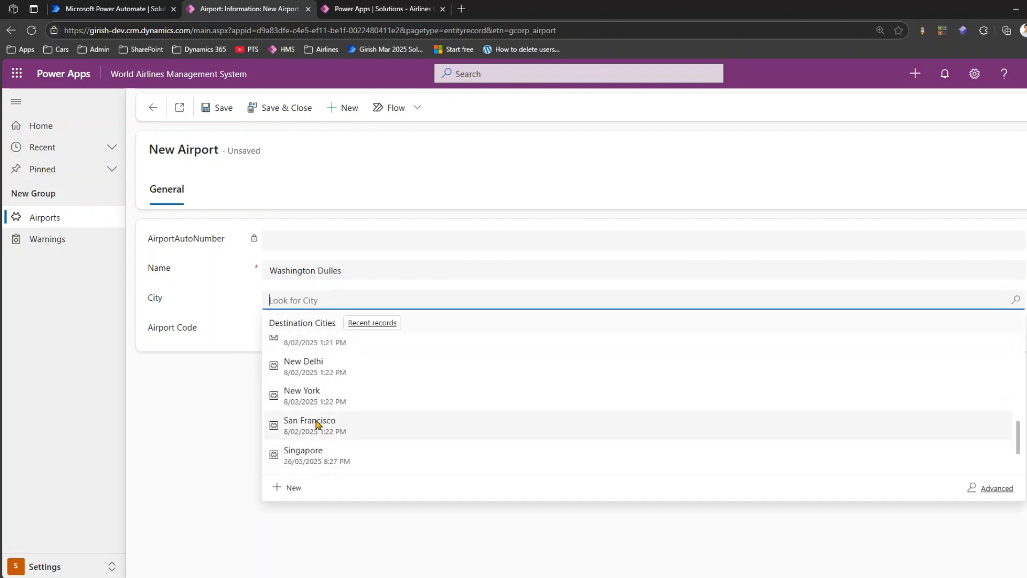
pyautogui.click(328, 435)
pyautogui.click(294, 333)
pyautogui.click(324, 449)
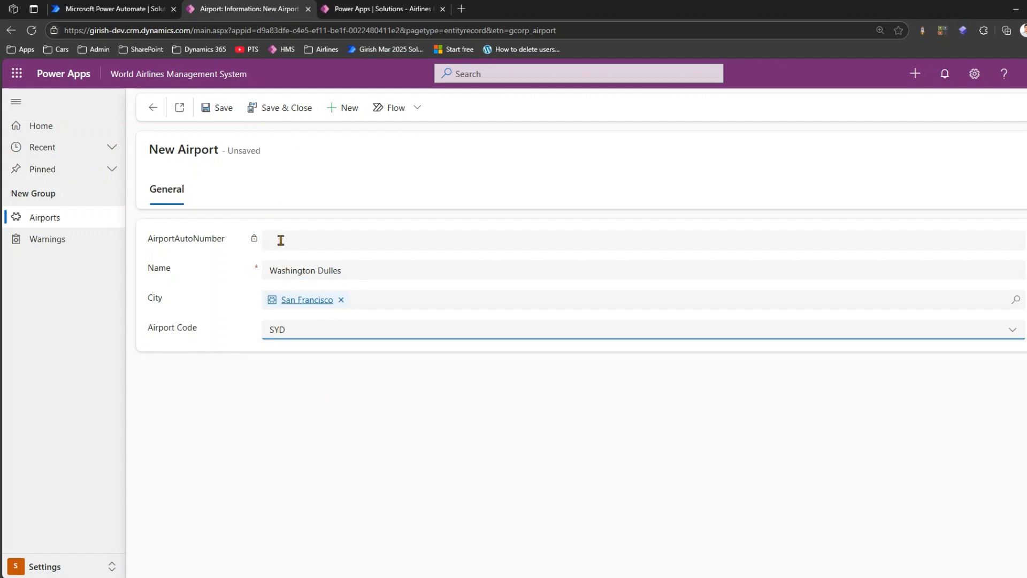
pyautogui.click(279, 109)
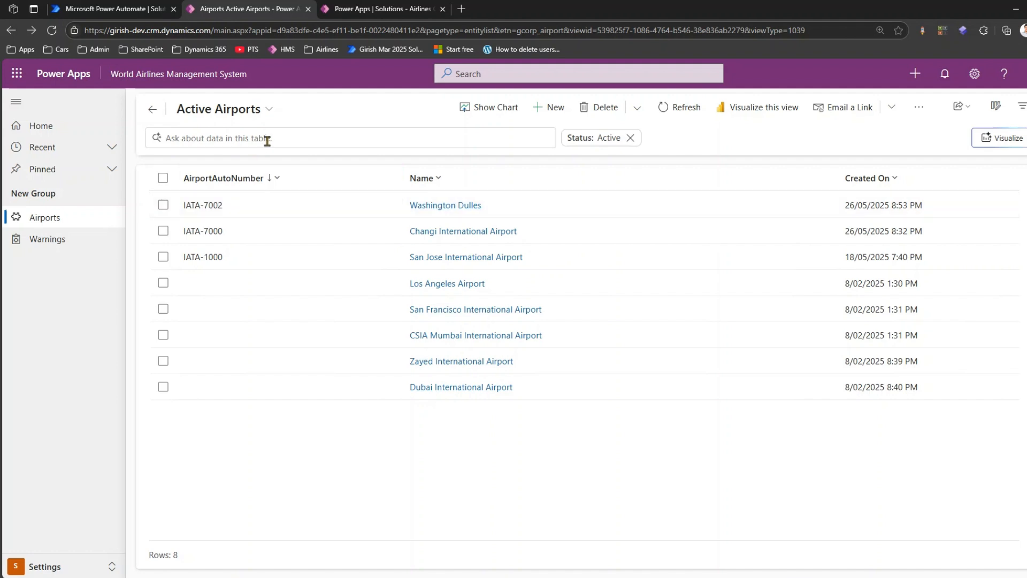
# - Switch back to the Power Automate flow, set the unbound action's Value to 2000 and save the flow
pyautogui.click(275, 176)
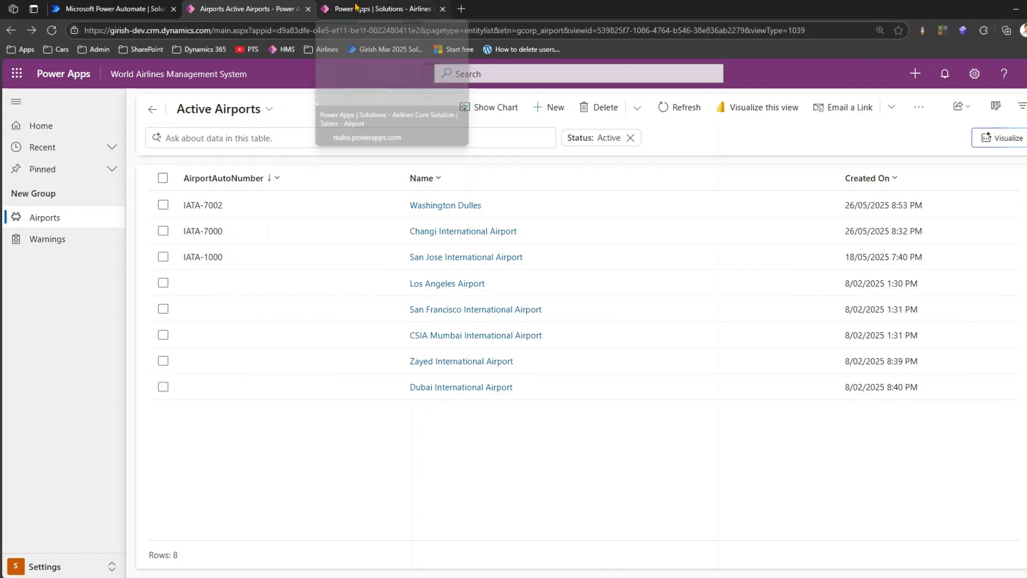
pyautogui.click(114, 8)
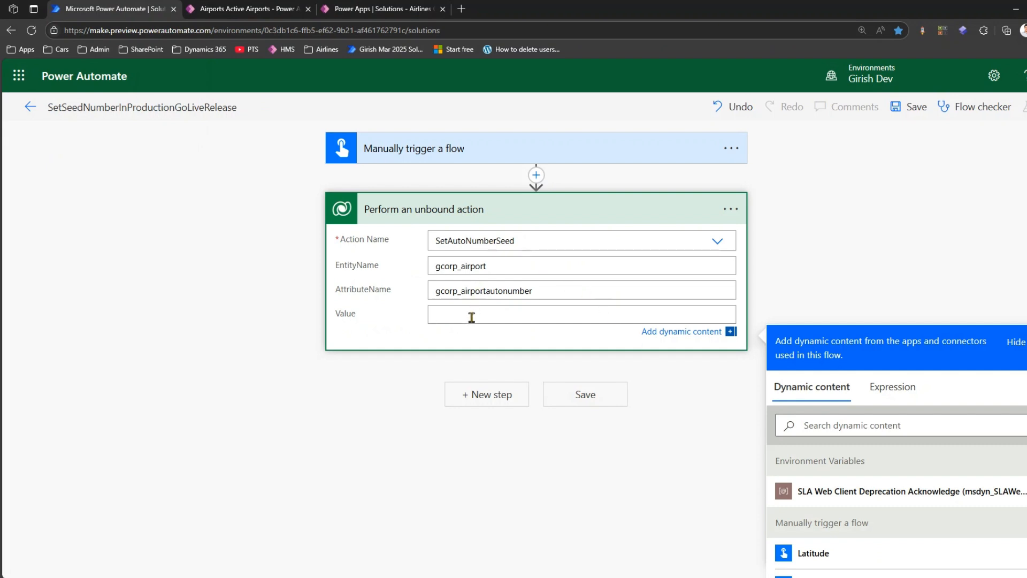
pyautogui.write('000')
pyautogui.click(560, 399)
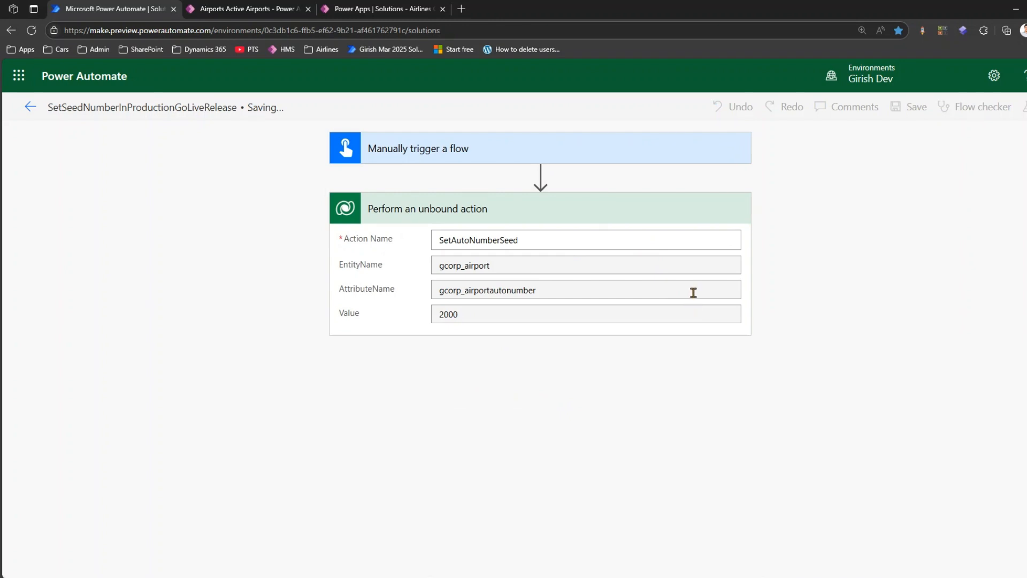
# - Run a manual test of the saved flow and expand the unbound action in the run results
pyautogui.click(1024, 107)
pyautogui.click(858, 155)
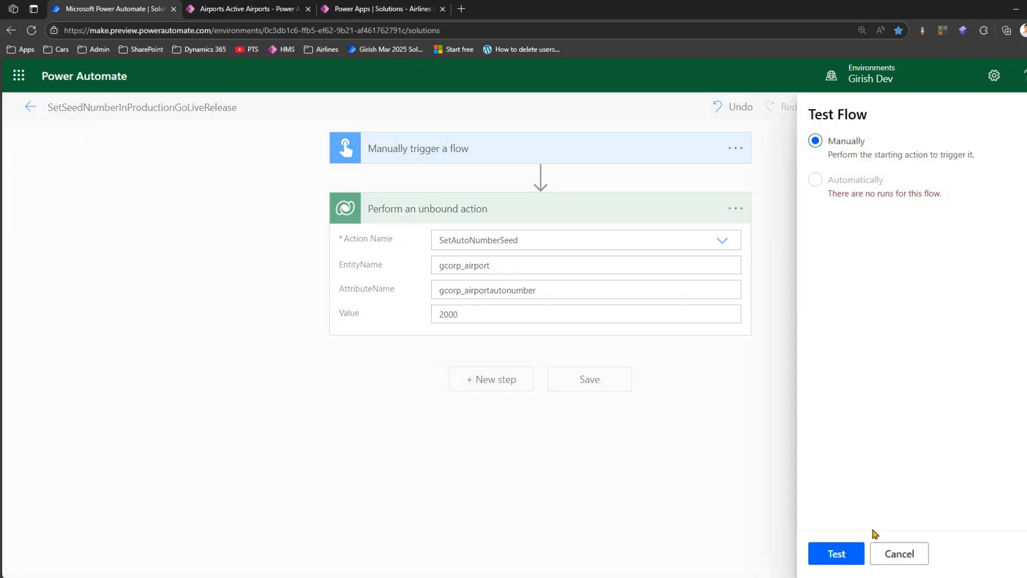
pyautogui.click(840, 557)
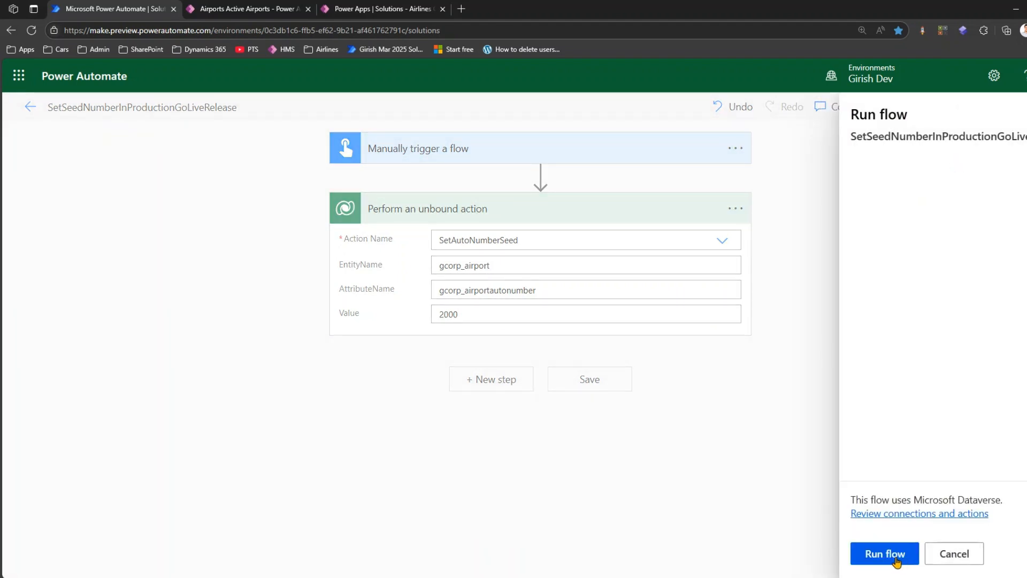
pyautogui.click(890, 555)
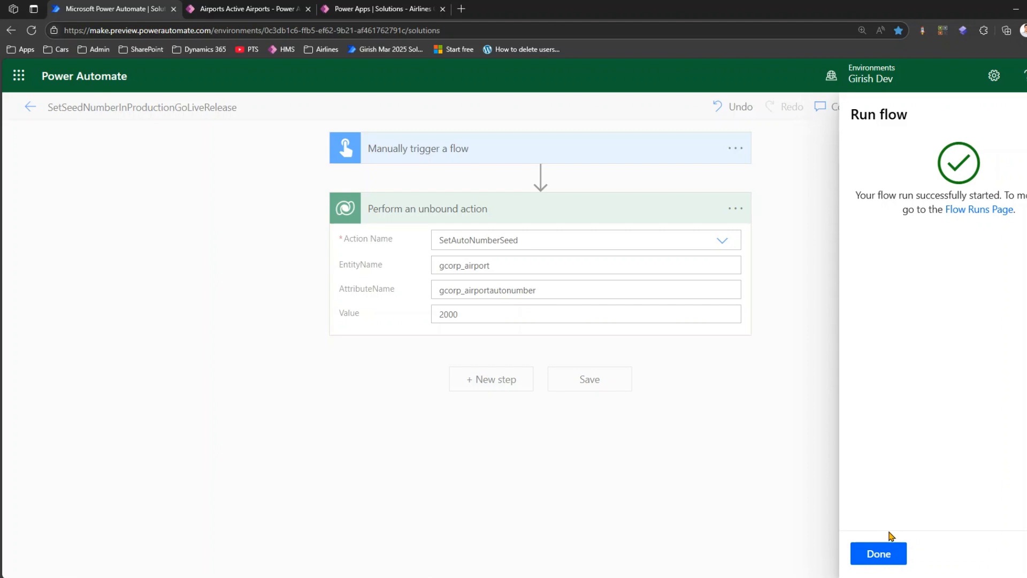
pyautogui.click(889, 554)
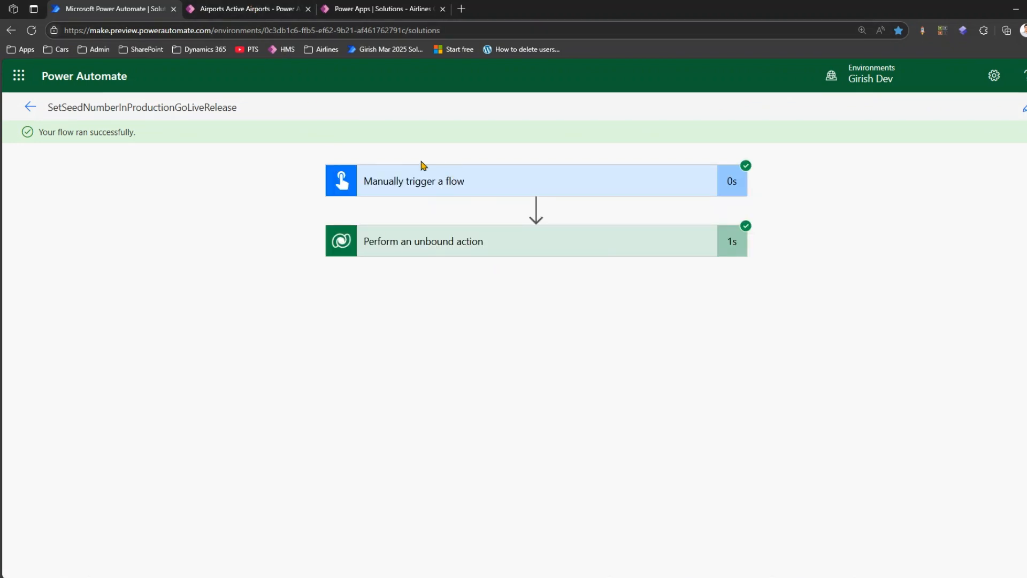
pyautogui.click(533, 241)
# - Switch to the World Airlines Management System app and start a new airport record named Dummy Airport
pyautogui.click(256, 10)
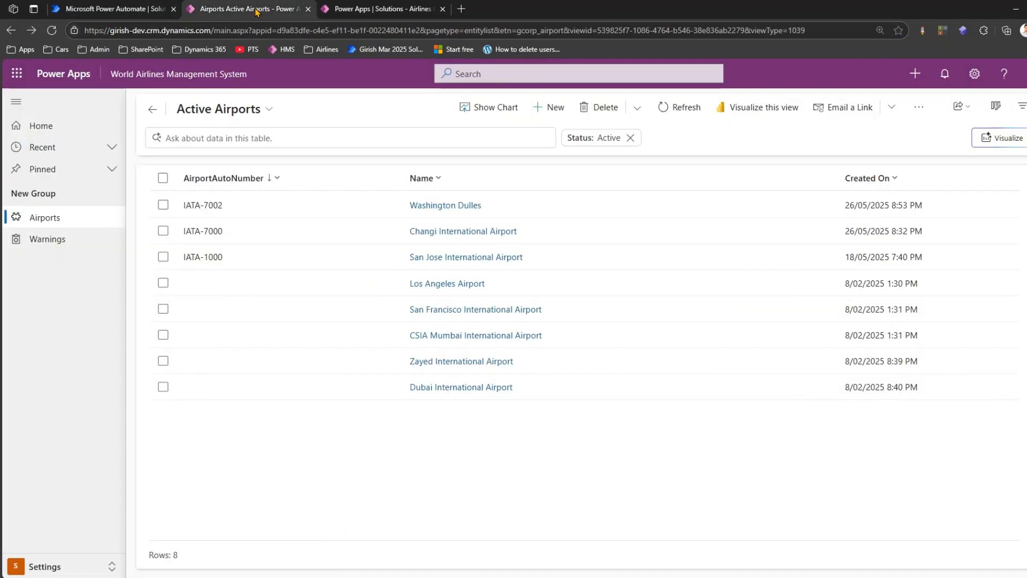
pyautogui.click(550, 107)
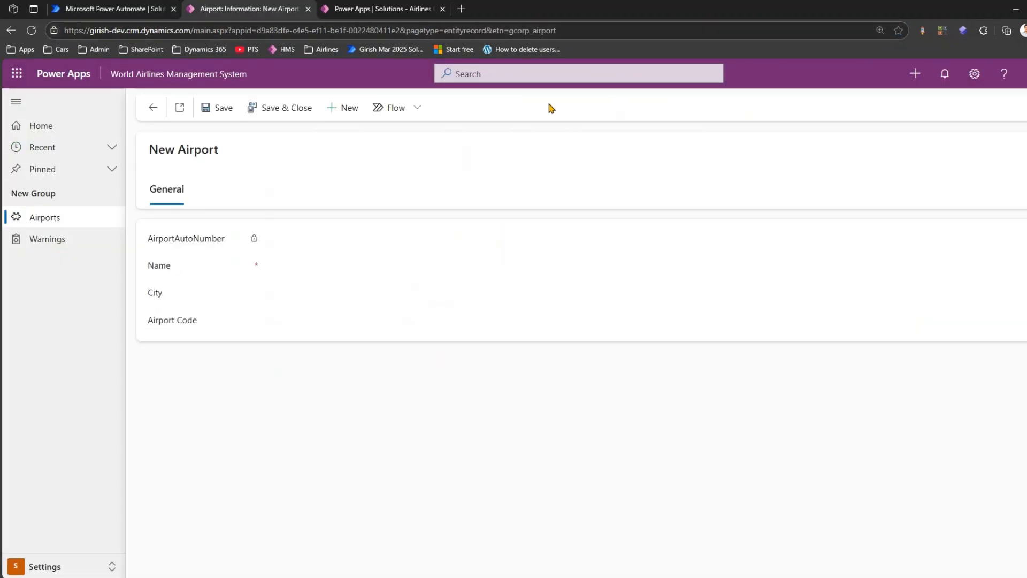
pyautogui.click(153, 107)
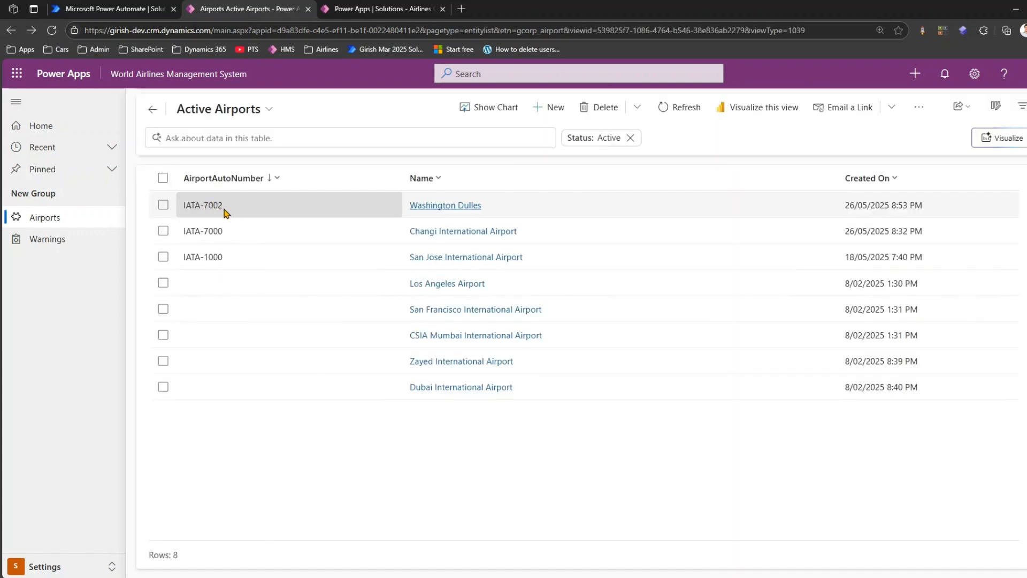
pyautogui.click(555, 109)
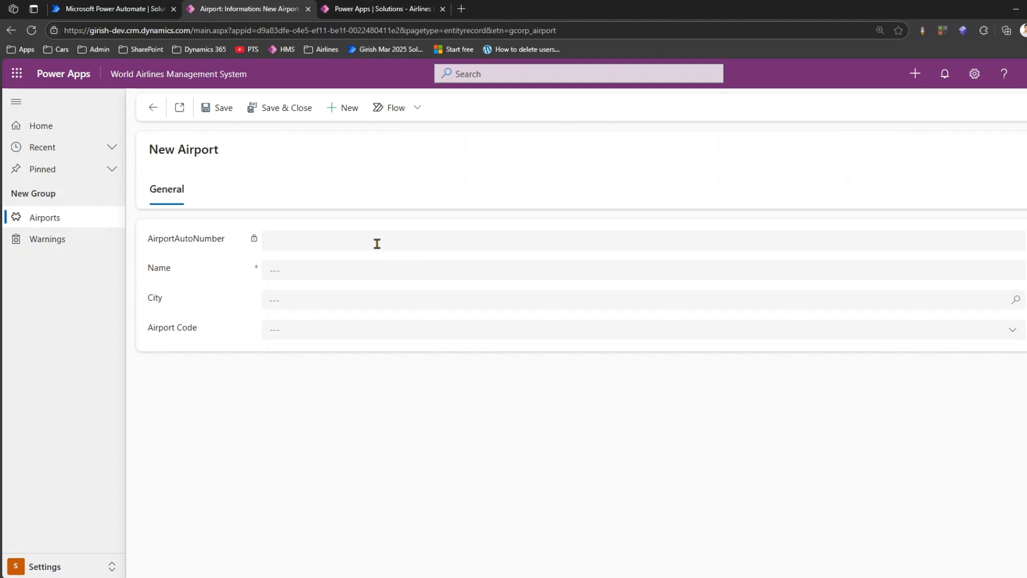
pyautogui.click(330, 270)
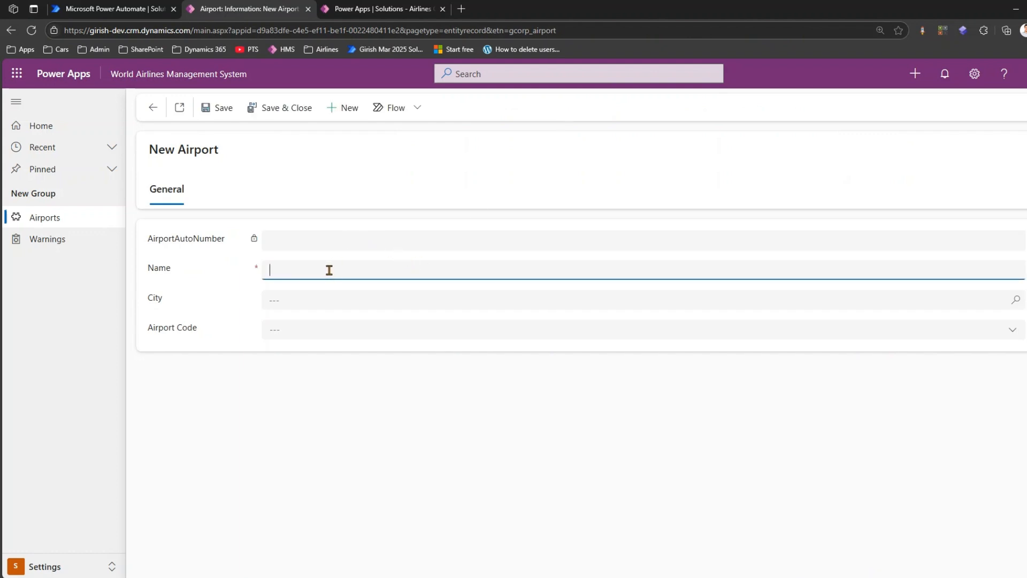
pyautogui.write('Dummy Airport')
# - Set the new airport's city to Brisbane and its airport code to BNE, then save the record
pyautogui.click(320, 300)
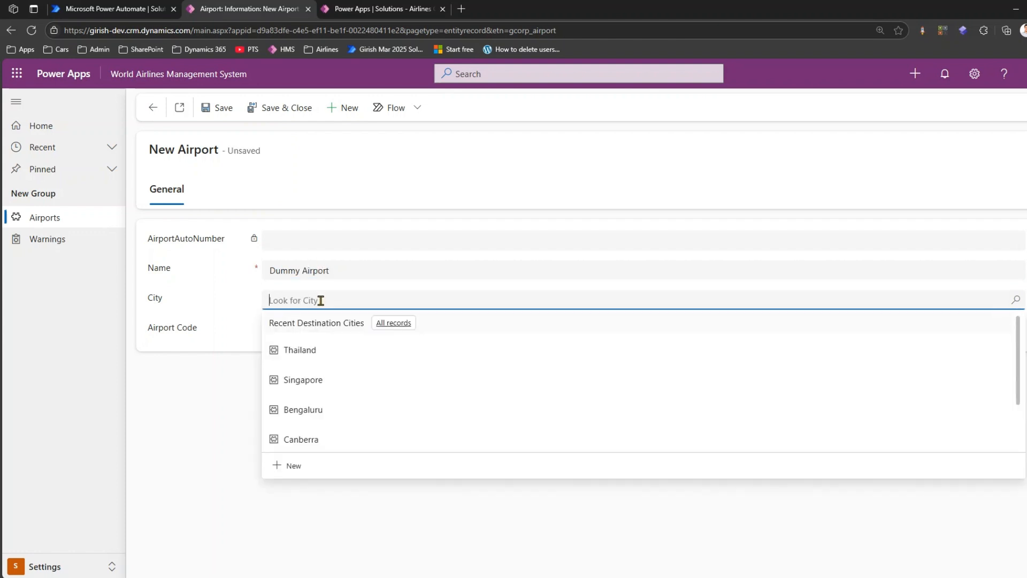
pyautogui.click(332, 406)
pyautogui.click(289, 330)
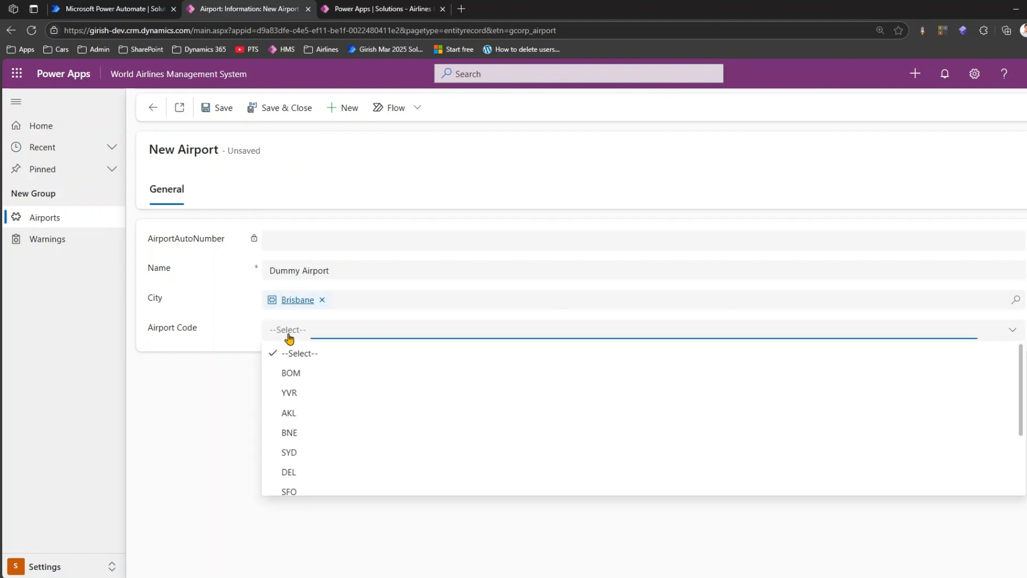
pyautogui.click(316, 431)
pyautogui.click(218, 107)
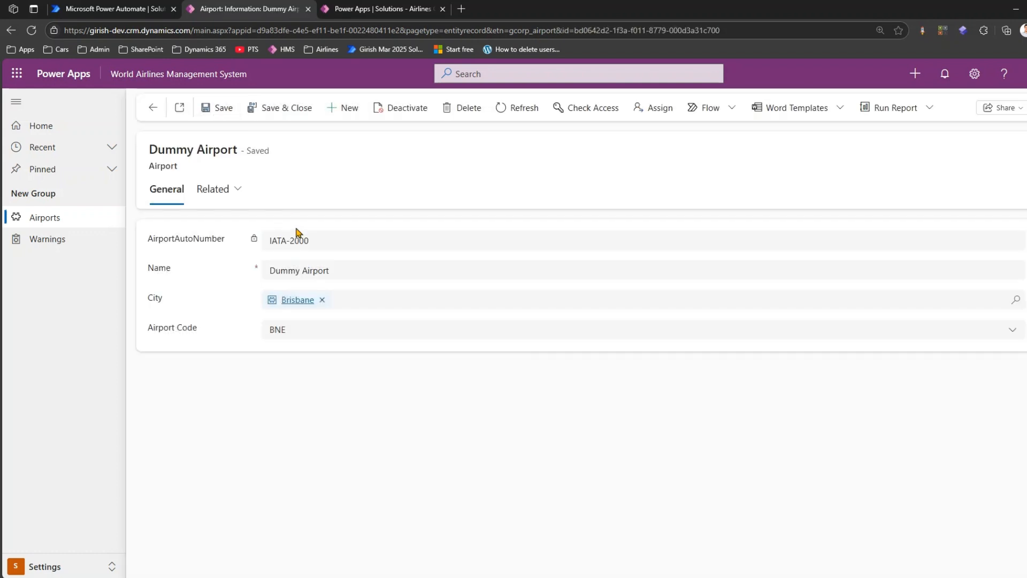
pyautogui.moveTo(308, 229); pyautogui.dragTo(198, 242)
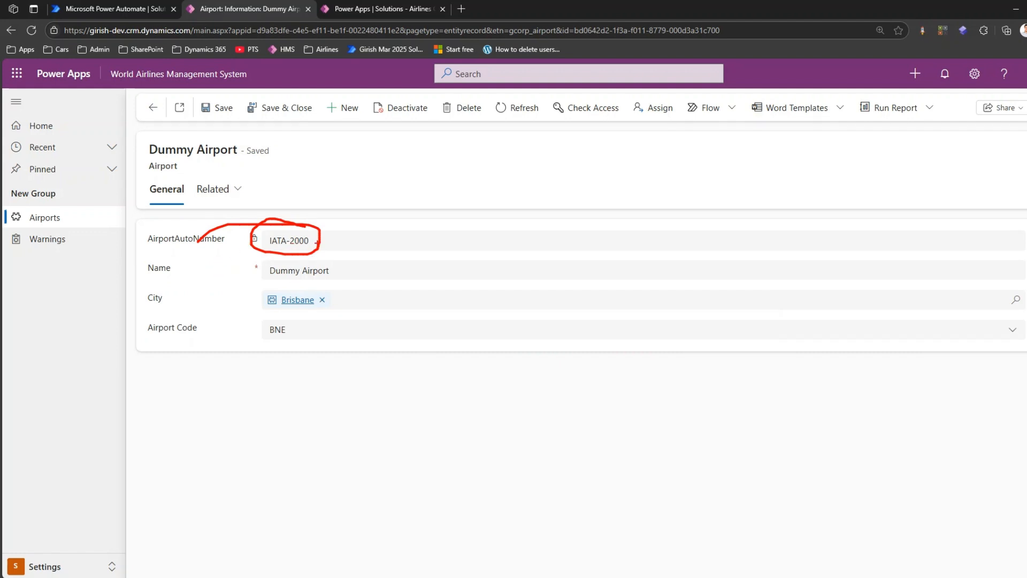
pyautogui.press('Escape')
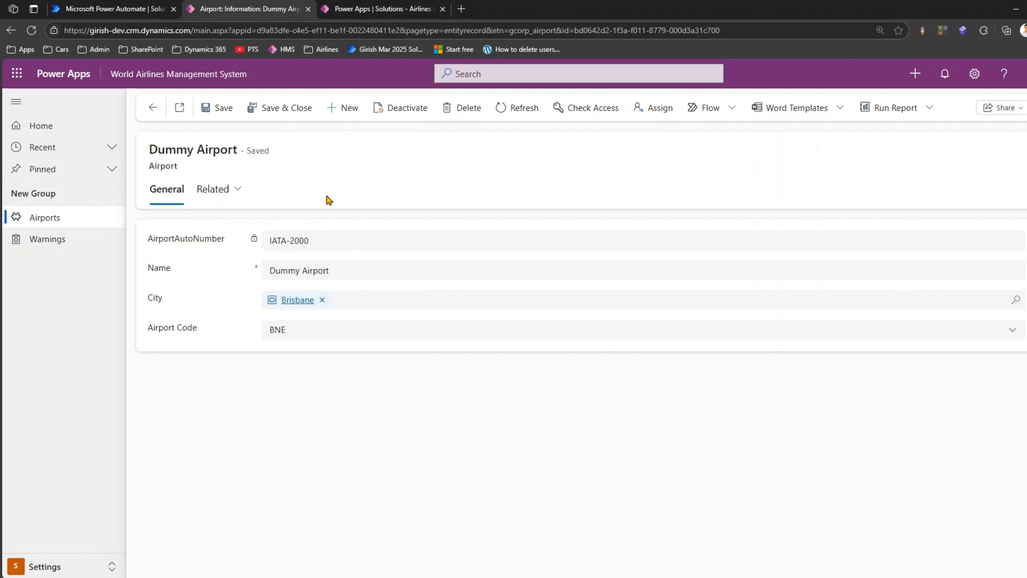
# - Start another new airport record and name it Dummy Airport 2
pyautogui.click(343, 107)
pyautogui.click(330, 269)
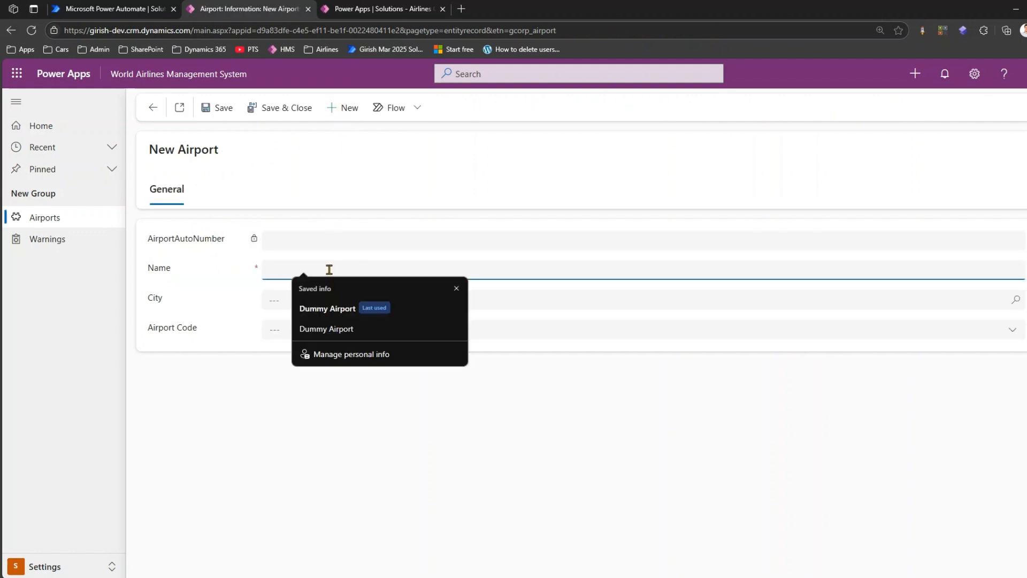
pyautogui.write('Dummy Airport')
pyautogui.press('Tab')
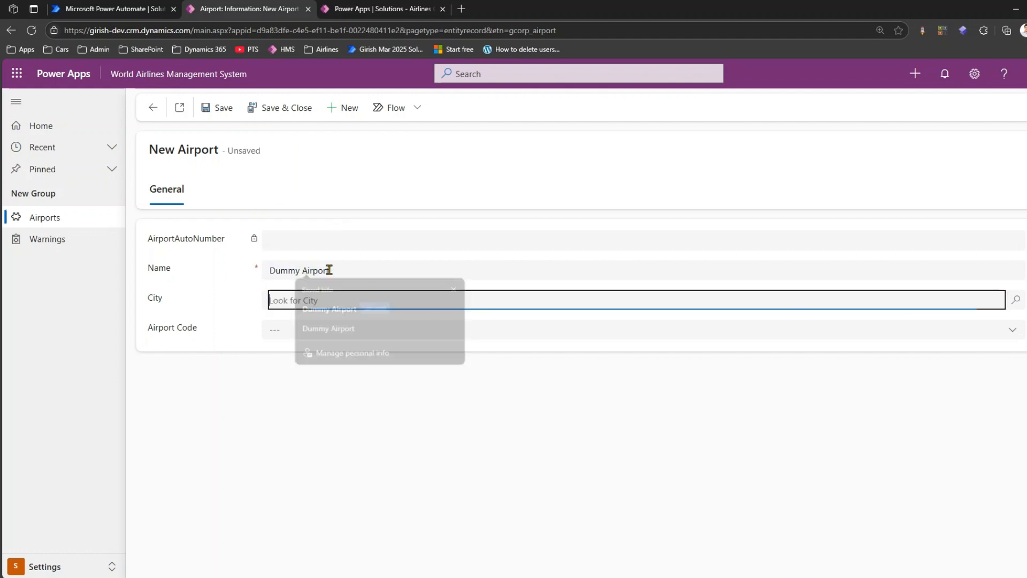
pyautogui.click(335, 270)
pyautogui.write('2')
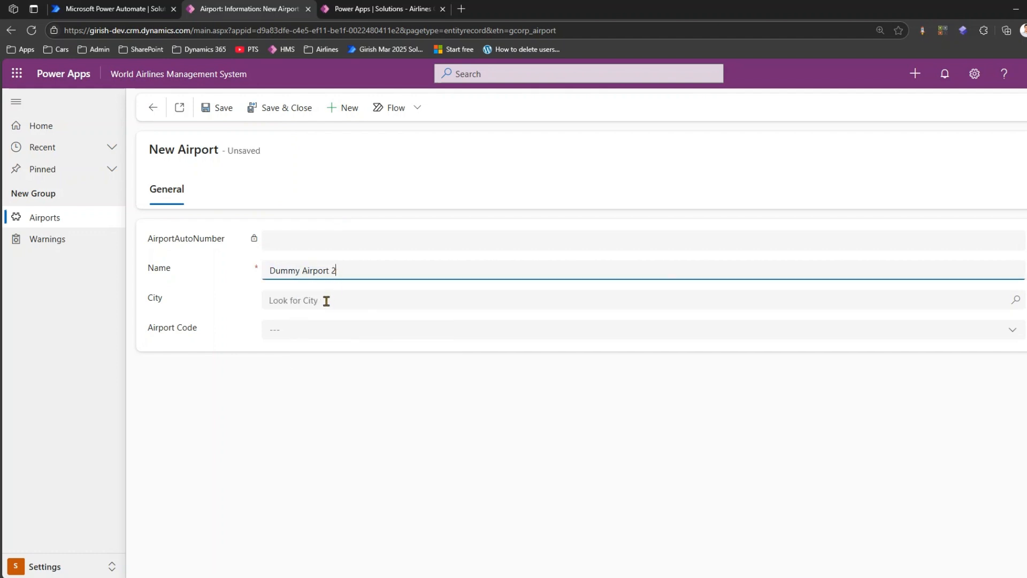
# - Set Dummy Airport 2's city to Abu Dhabi and its airport code to YVR, then save the record
pyautogui.click(324, 303)
pyautogui.click(394, 322)
pyautogui.click(321, 347)
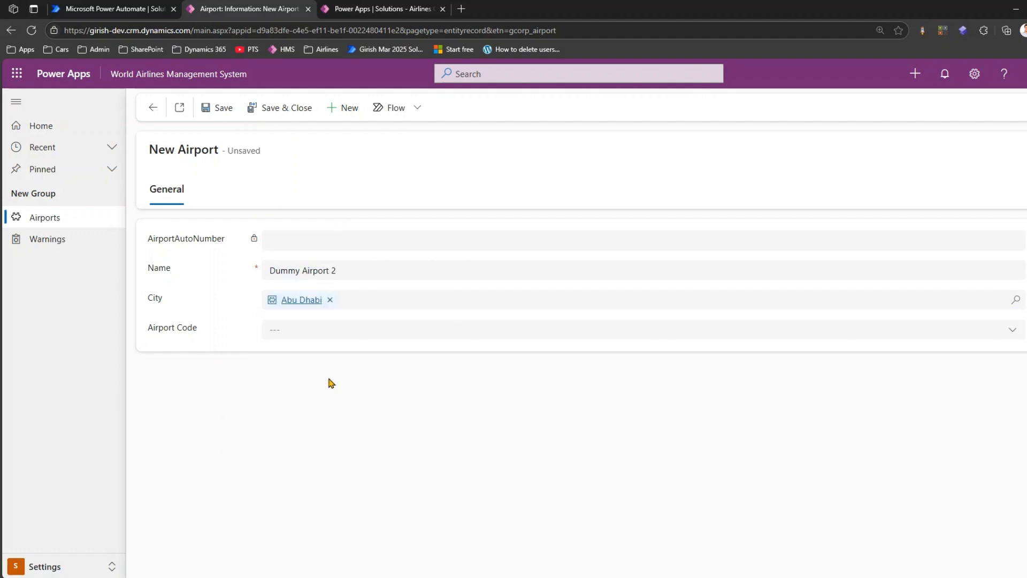
pyautogui.click(305, 336)
pyautogui.click(314, 329)
pyautogui.click(310, 397)
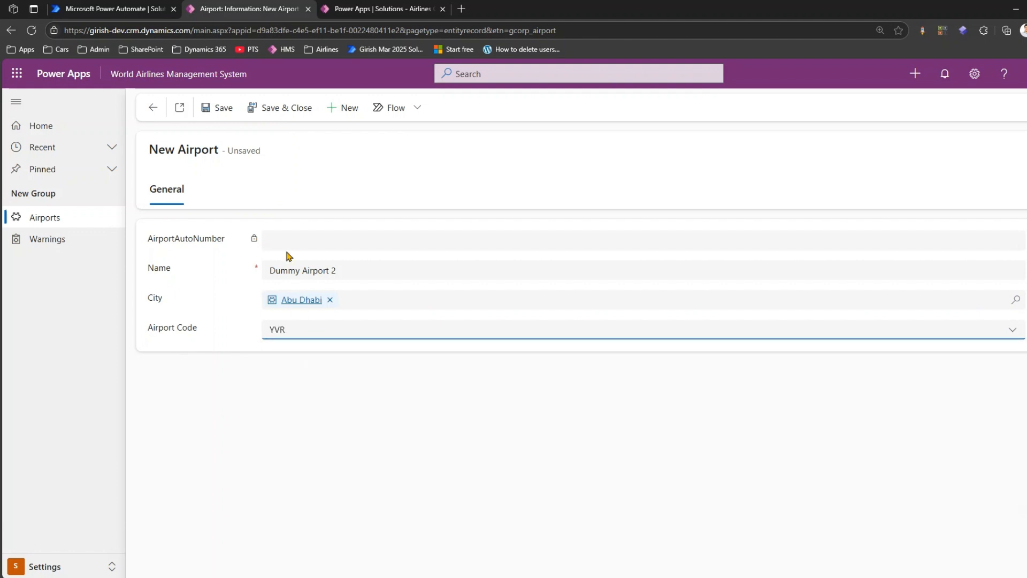
pyautogui.click(210, 108)
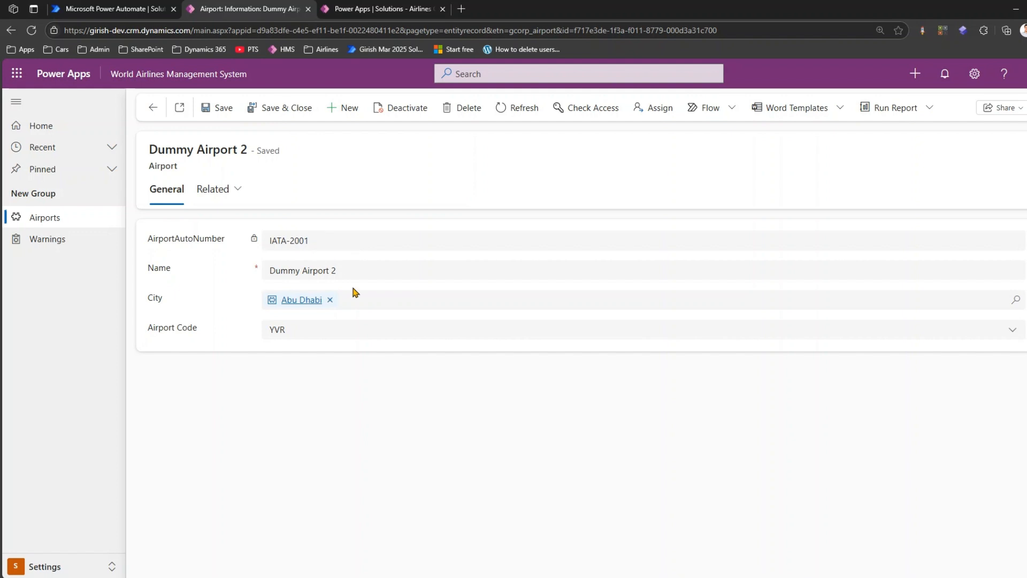
# - Switch to Power Automate, return to the solution's cloud flows and open the SetSeedNumberInProductionGoLiveRelease details page
pyautogui.click(160, 9)
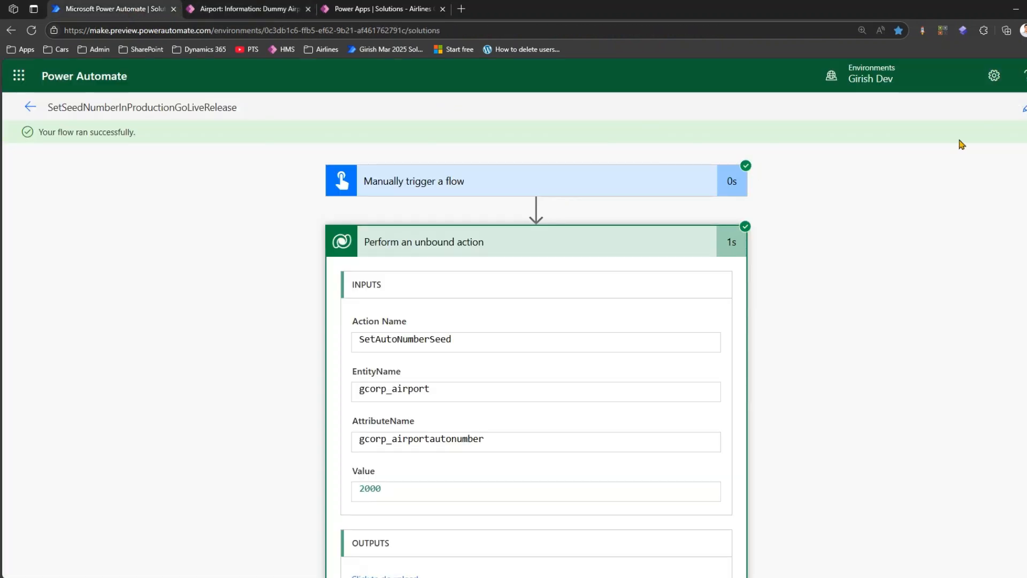
pyautogui.click(25, 107)
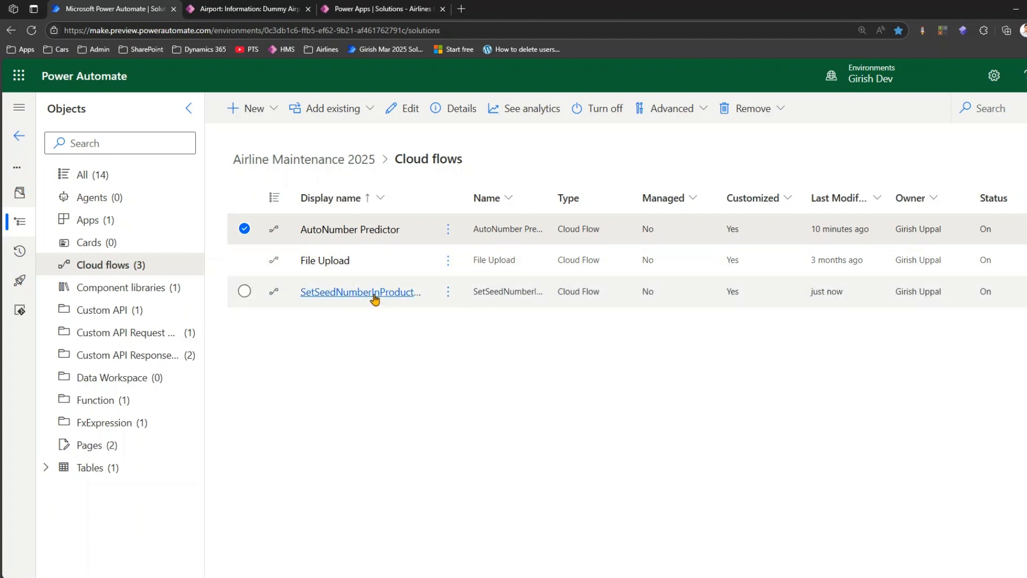
pyautogui.click(448, 297)
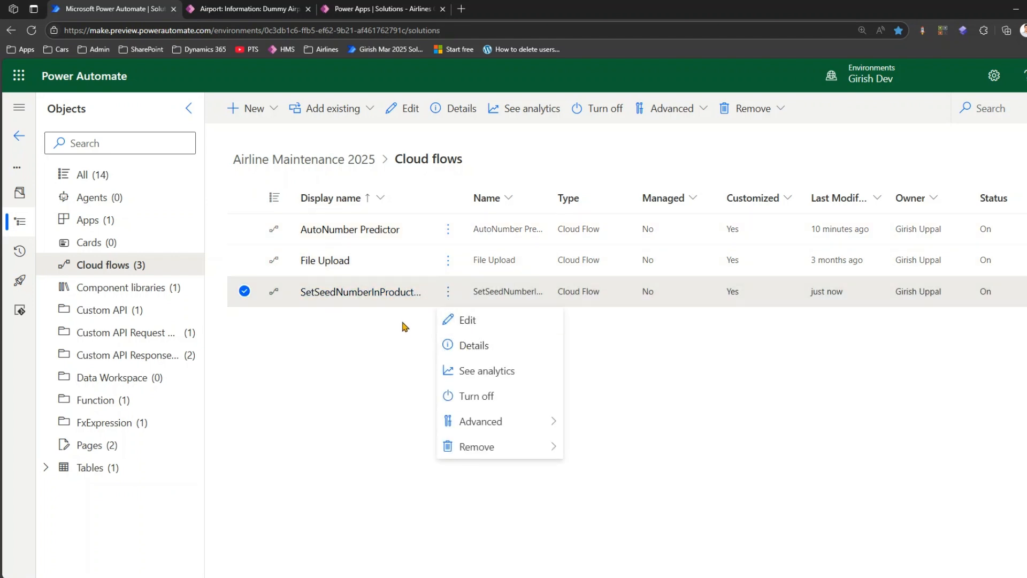
pyautogui.click(374, 294)
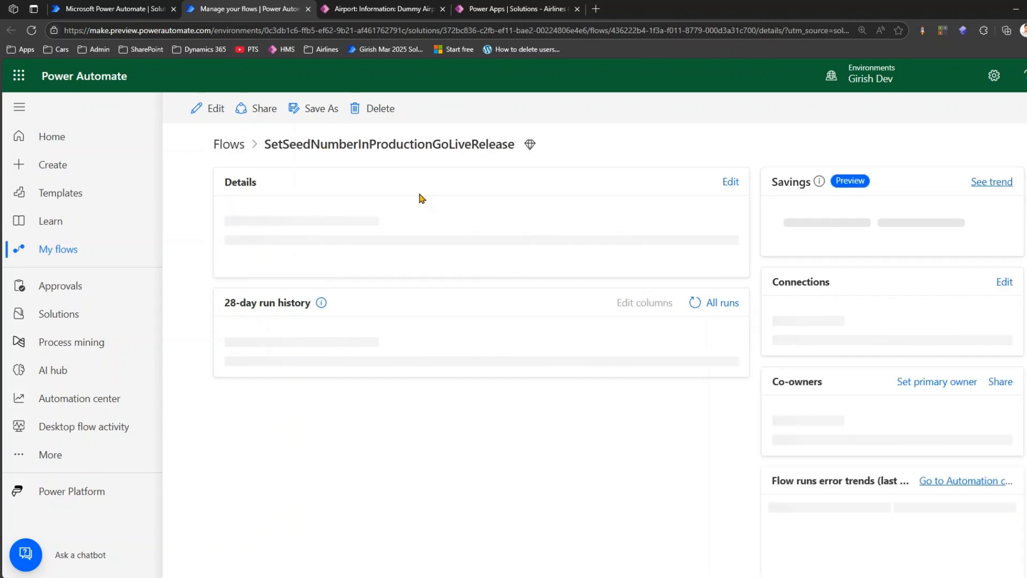
# - Run the SetSeedNumberInProductionGoLiveRelease flow twice from its details page, closing the run confirmation each time
pyautogui.click(431, 110)
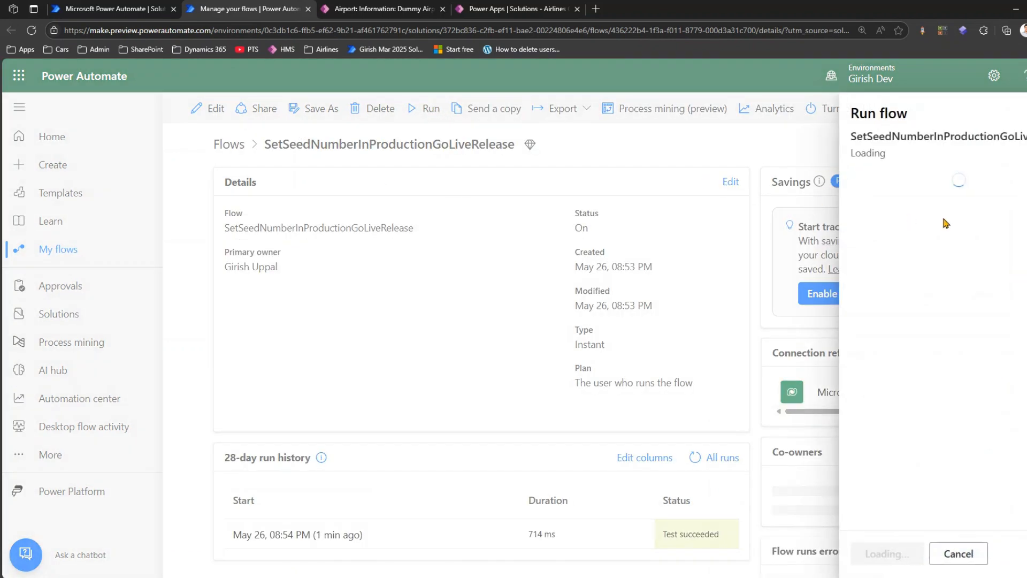
pyautogui.click(897, 550)
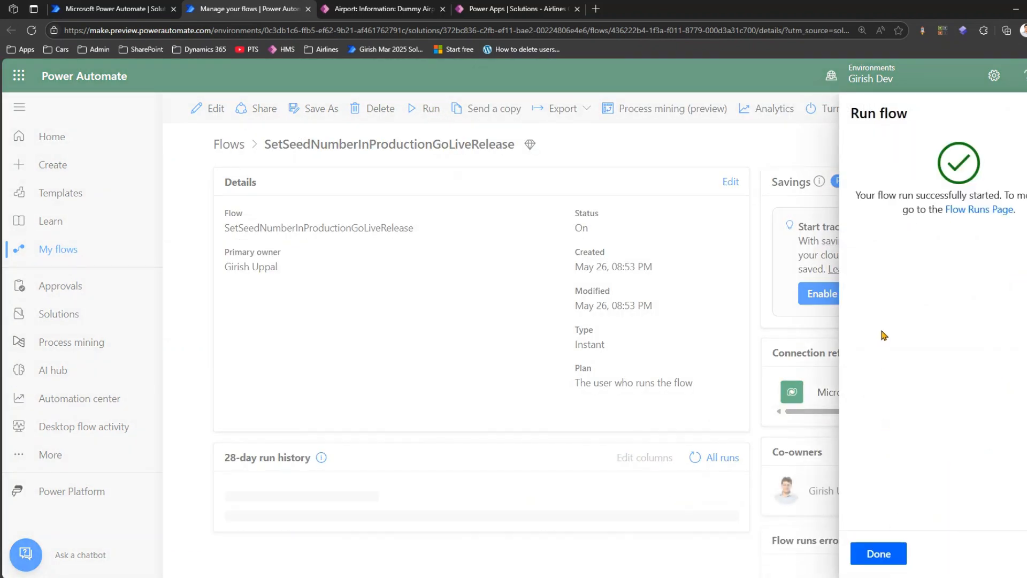
pyautogui.click(875, 551)
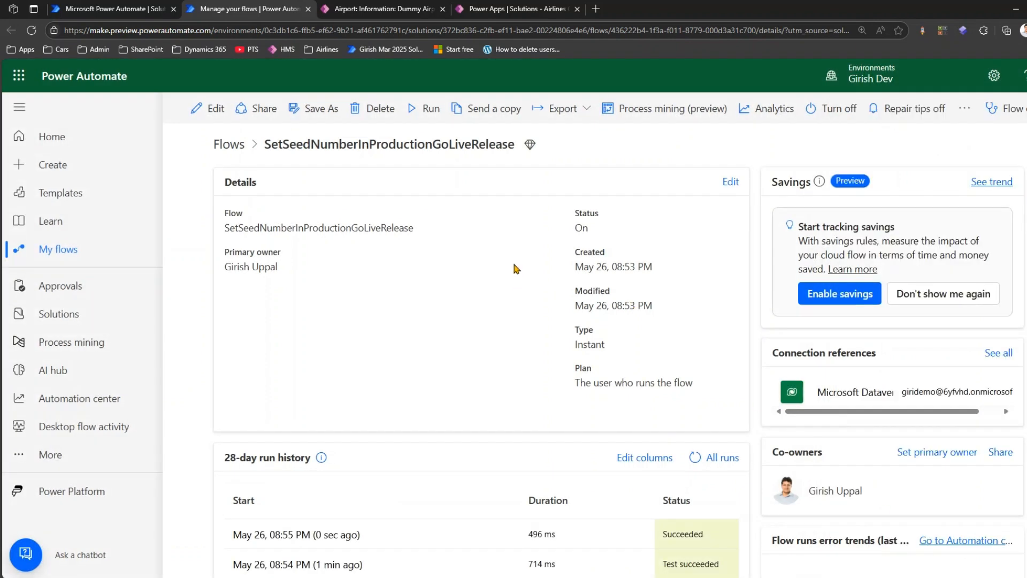
pyautogui.click(426, 110)
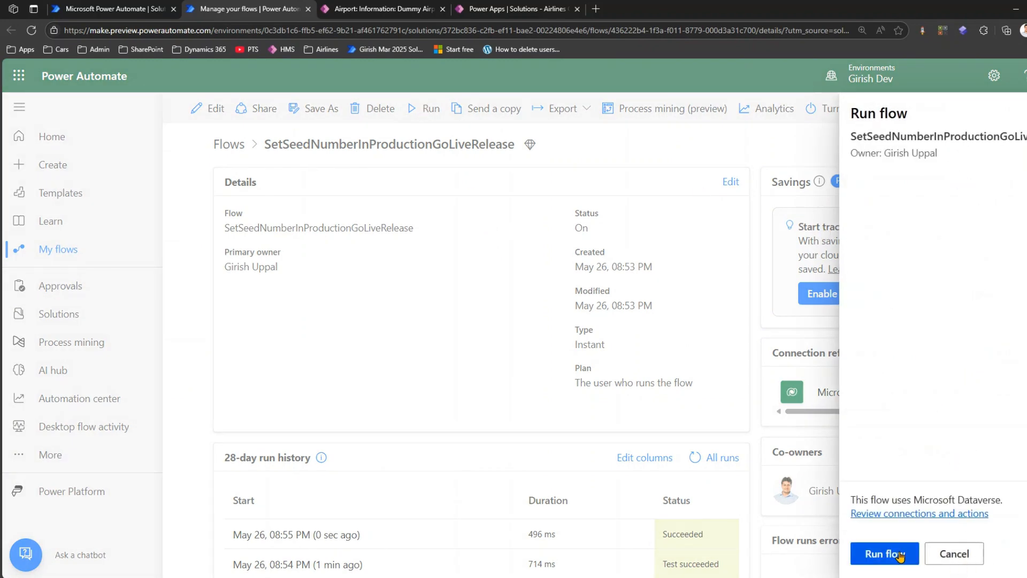
pyautogui.click(899, 557)
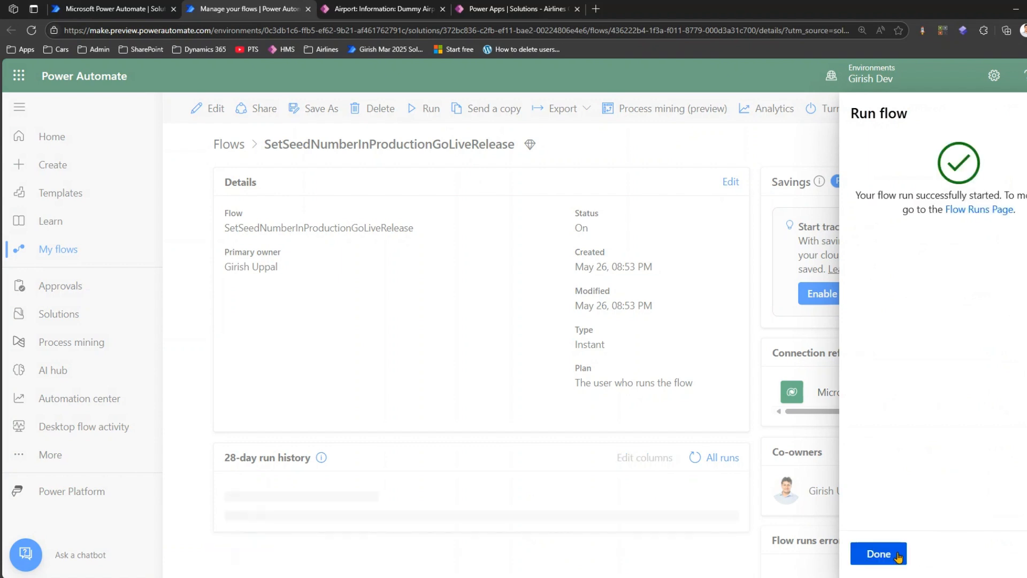
pyautogui.click(877, 554)
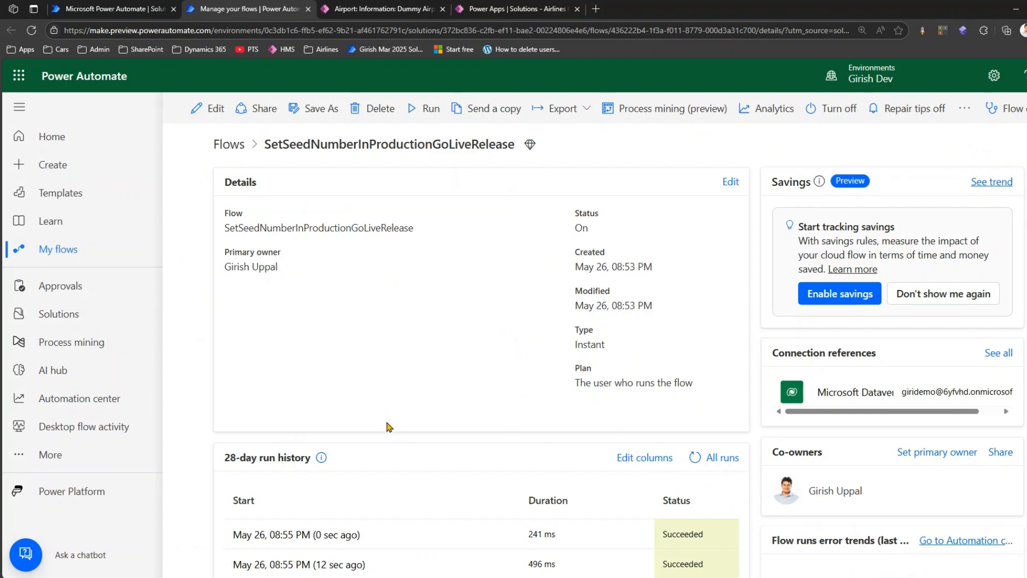
# - Open the flow for editing and review the parameters of its unbound action
pyautogui.click(205, 108)
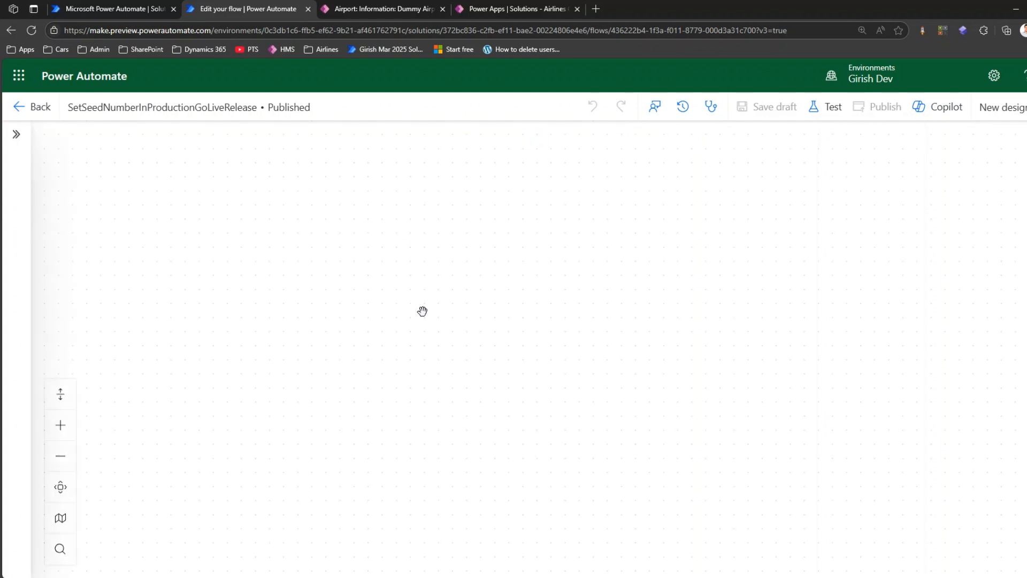
pyautogui.click(563, 234)
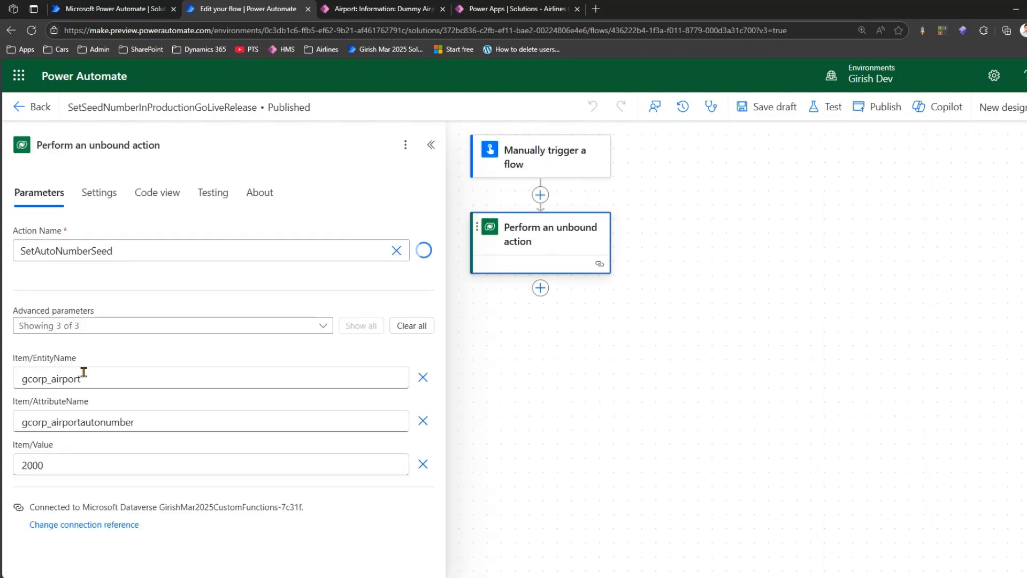
# - Add a required number input named seed to the flow's manual trigger
pyautogui.moveTo(46, 465); pyautogui.dragTo(13, 470)
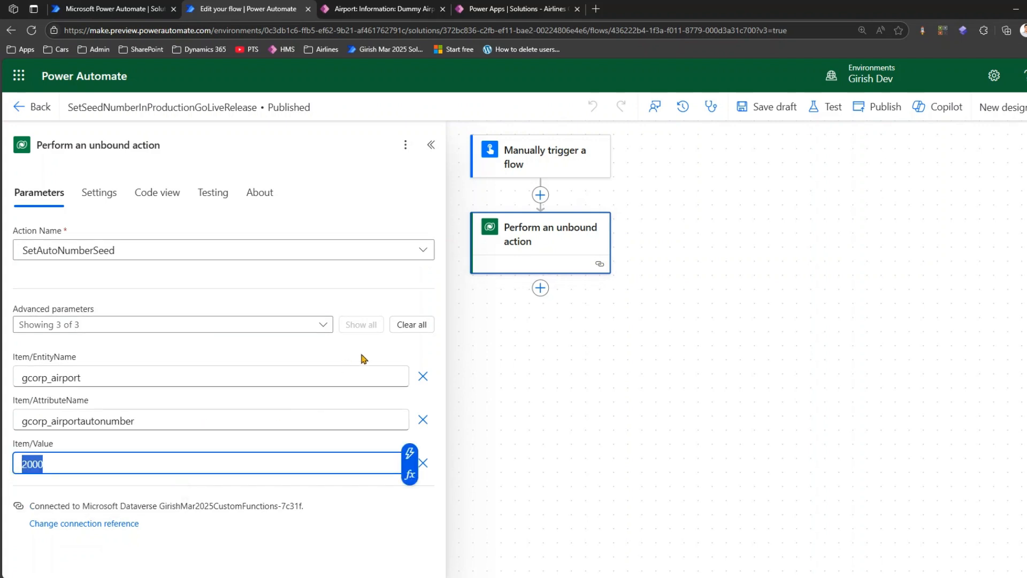
pyautogui.click(532, 158)
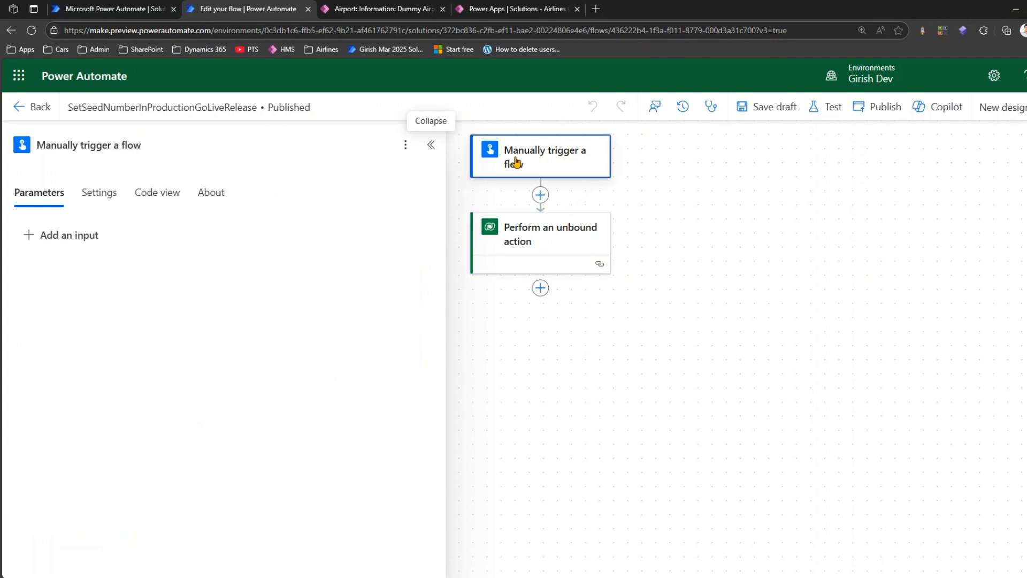
pyautogui.click(80, 235)
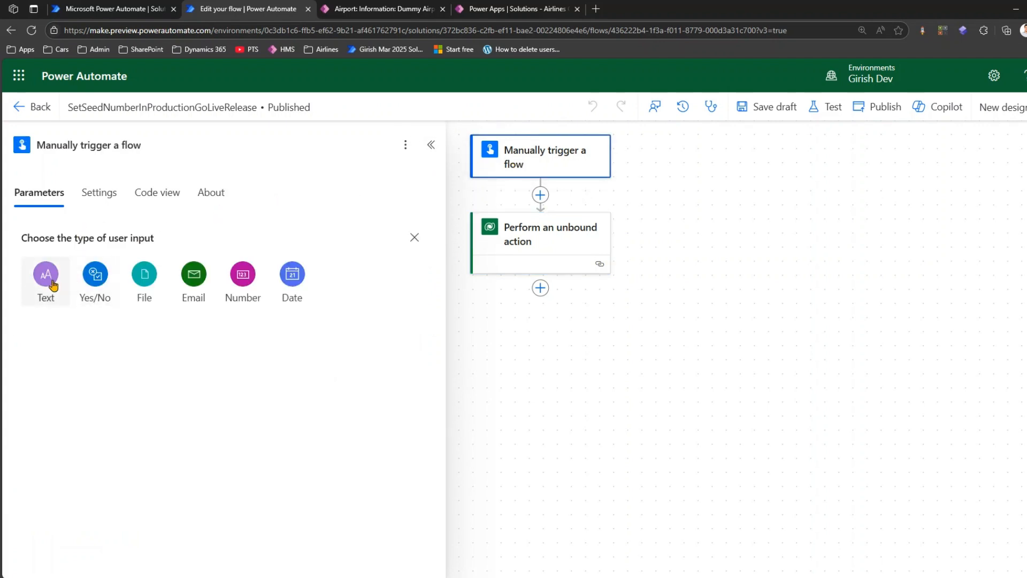
pyautogui.click(244, 280)
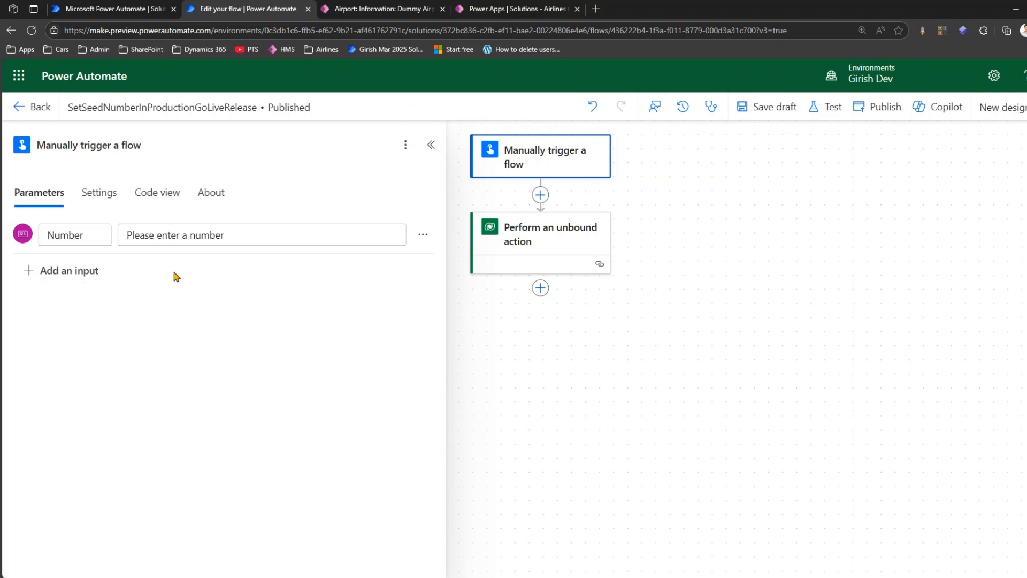
pyautogui.moveTo(92, 235); pyautogui.dragTo(21, 237)
pyautogui.write('seed')
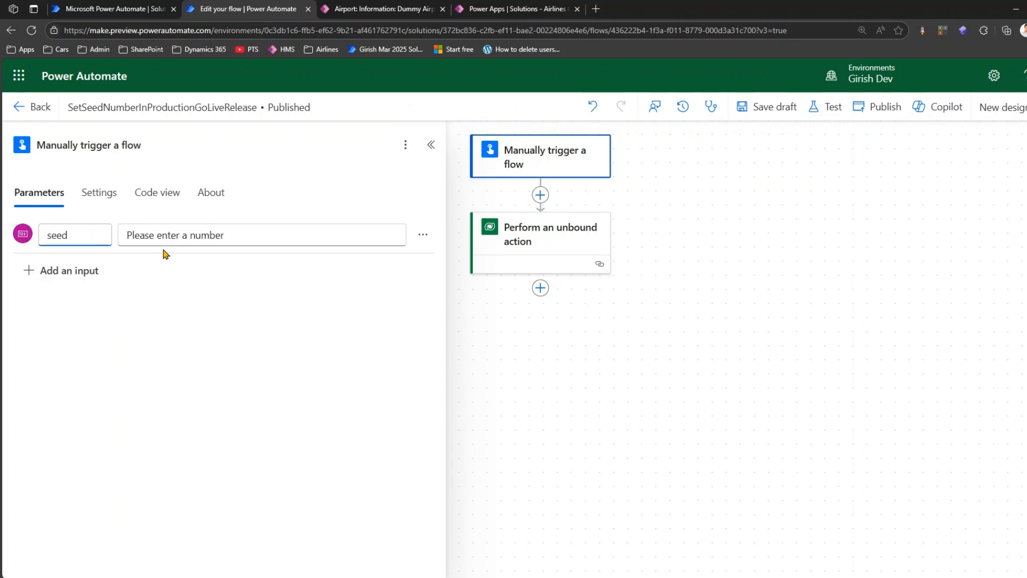
pyautogui.click(162, 235)
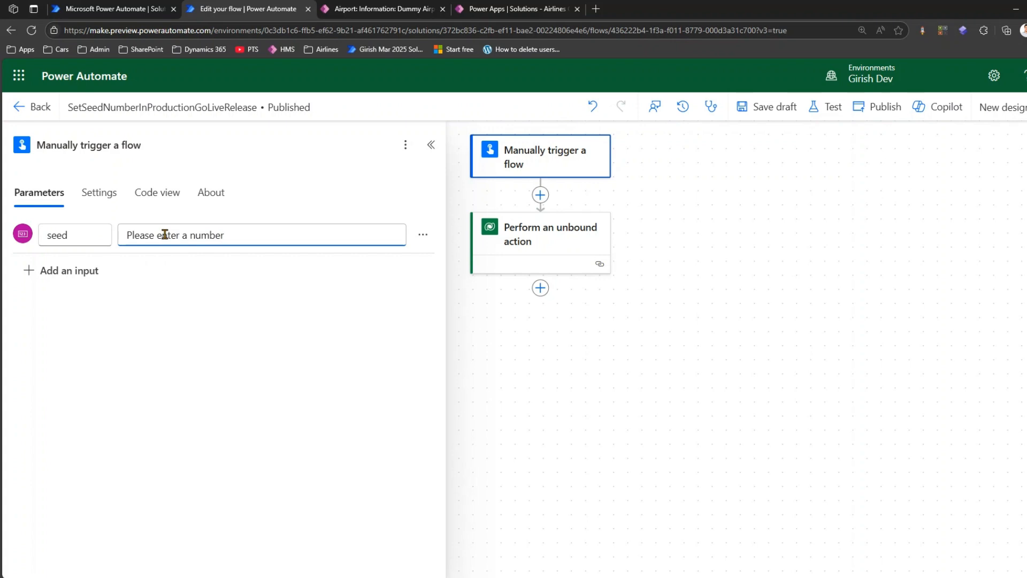
# - Replace the unbound action's Item/Value with the trigger's seed dynamic content and publish the flow
pyautogui.click(515, 234)
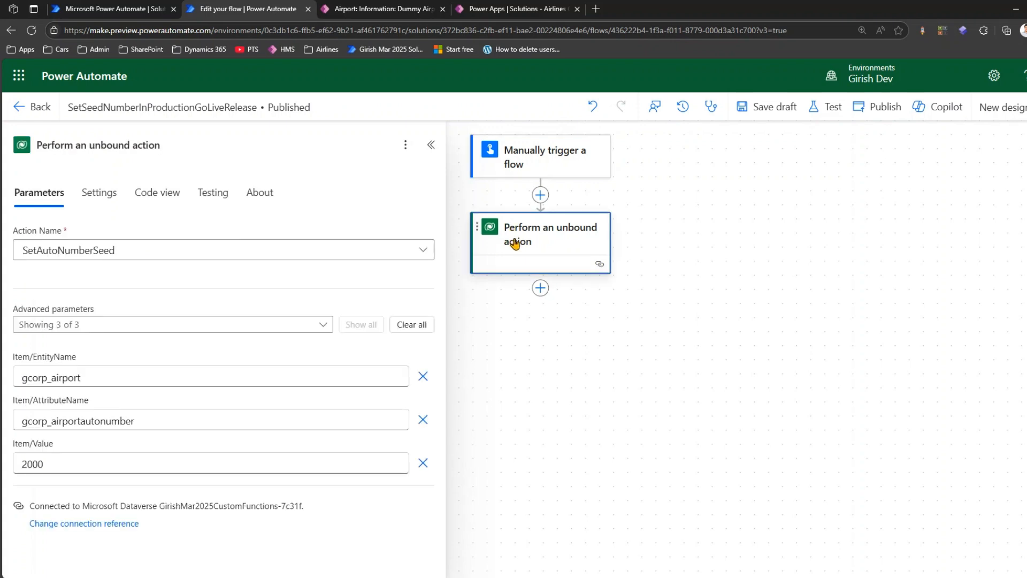
pyautogui.moveTo(69, 464); pyautogui.dragTo(2, 465)
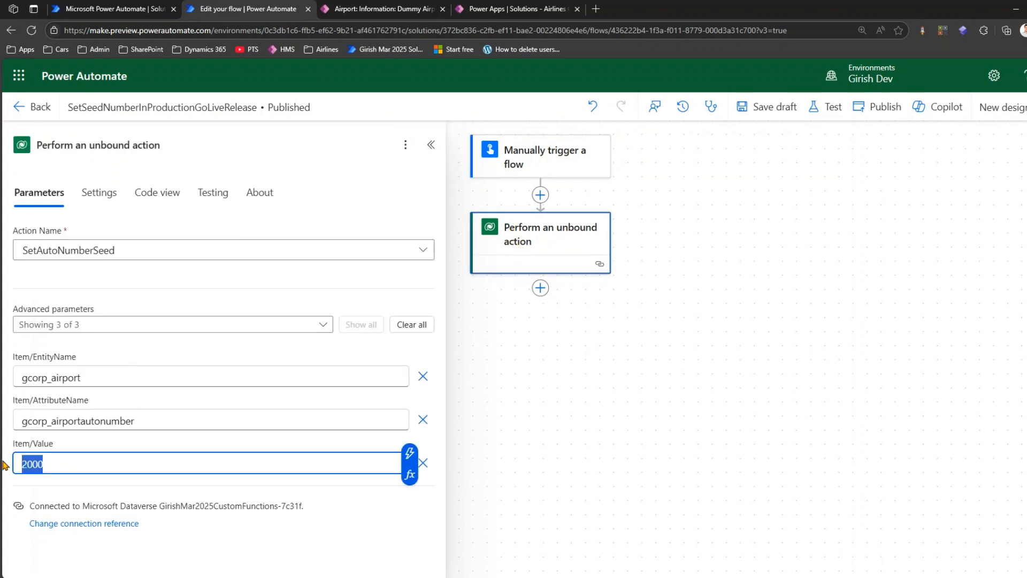
pyautogui.press('BackSpace')
pyautogui.click(409, 453)
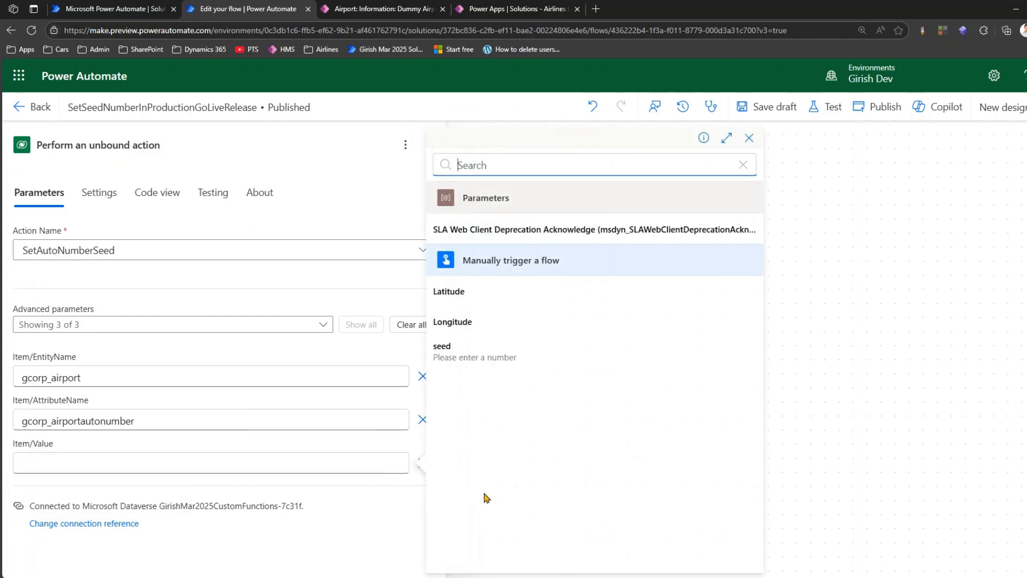
pyautogui.click(469, 357)
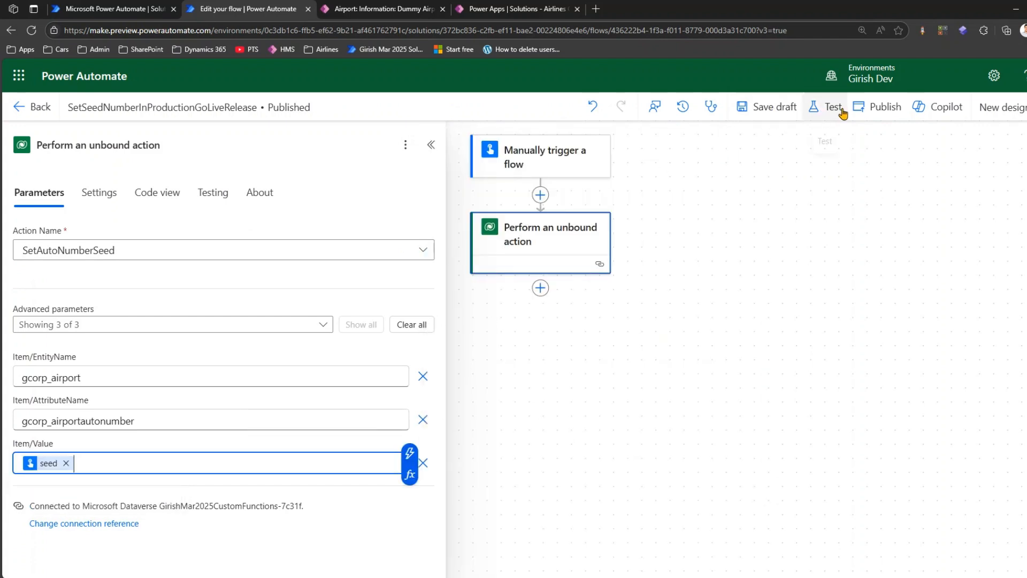
pyautogui.click(878, 109)
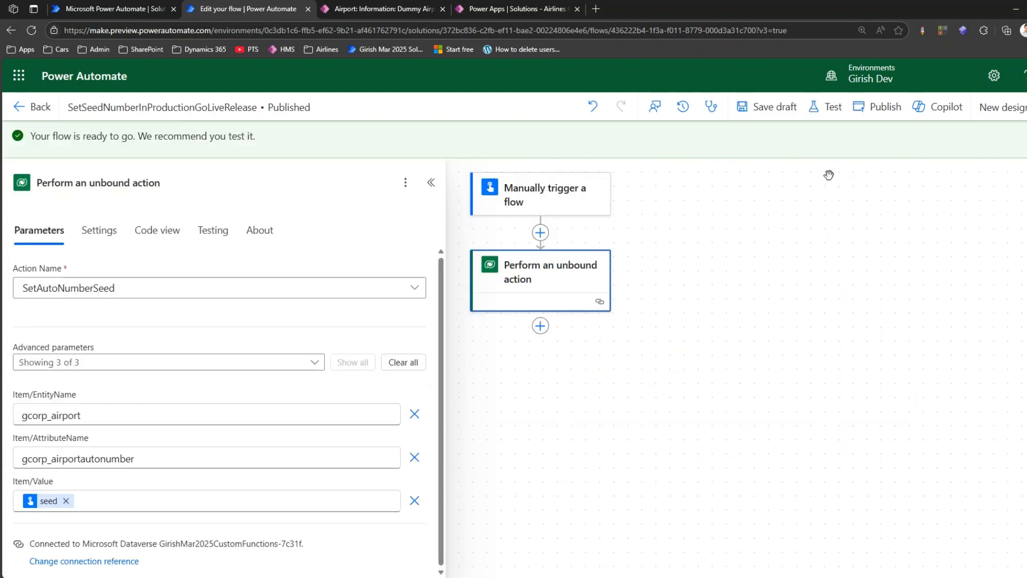
# - Test the flow manually with a seed of 9000 and close the run confirmation
pyautogui.click(831, 108)
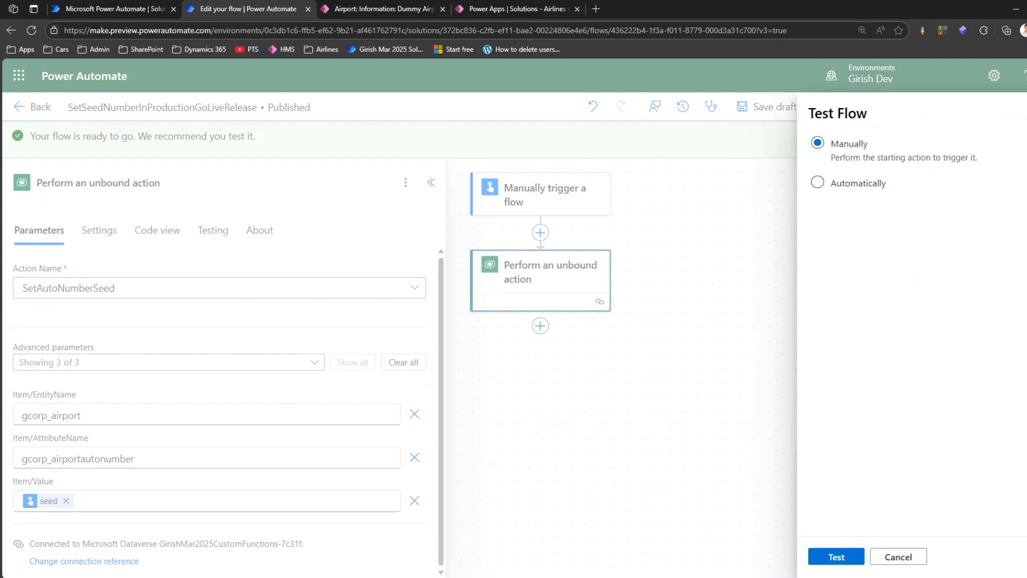
pyautogui.click(844, 558)
pyautogui.click(828, 228)
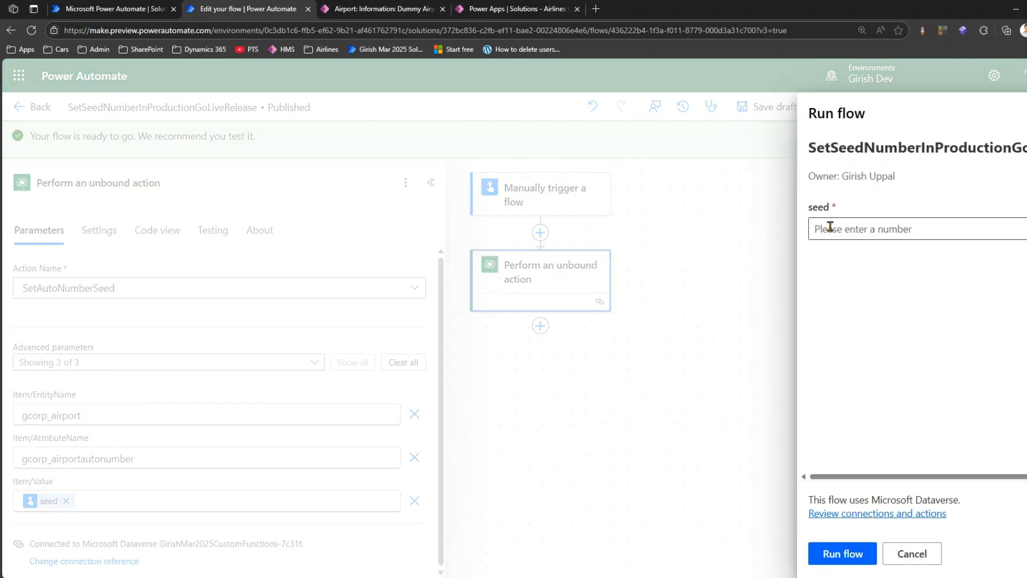
pyautogui.write('9000')
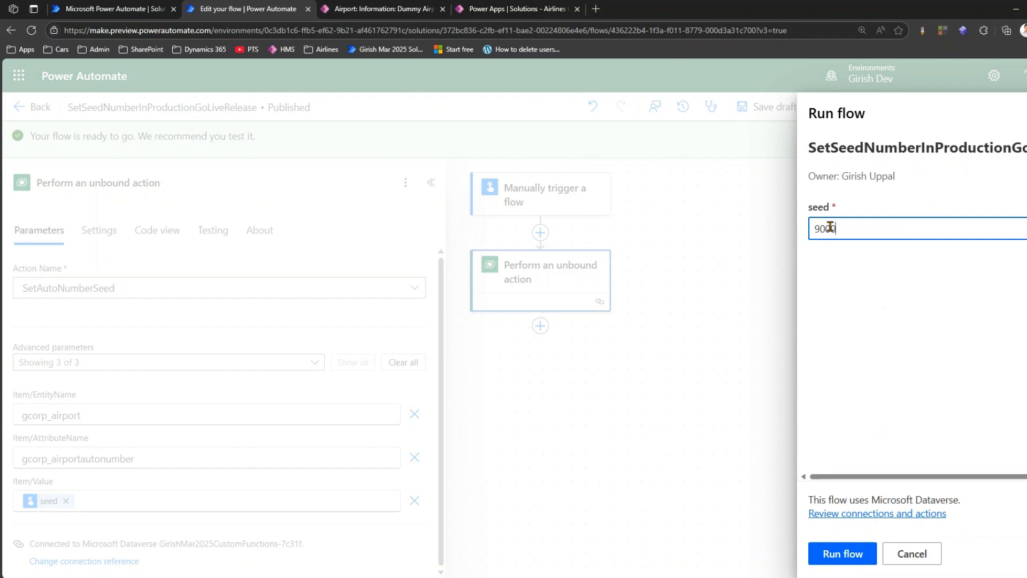
pyautogui.click(854, 559)
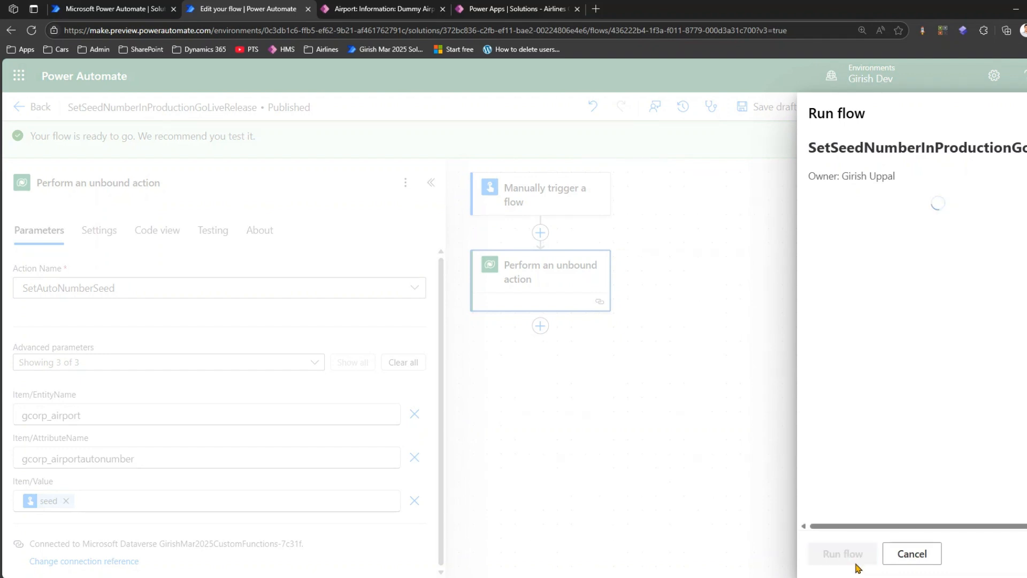
pyautogui.click(850, 551)
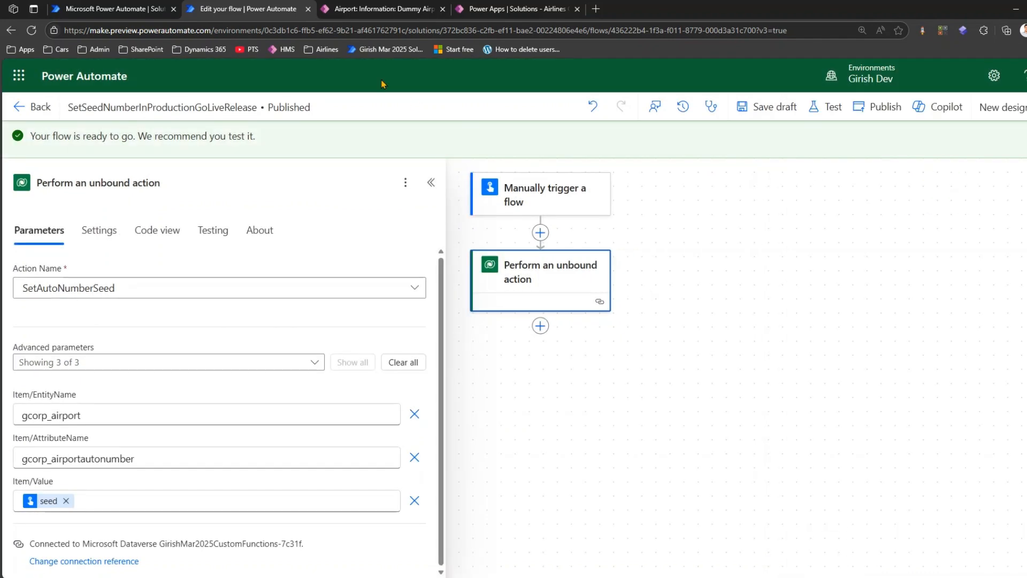
# - Switch to the World Airlines Management System and create airport Dummy Airport 3 with city Thailand and an airport code, saving and closing it
pyautogui.click(374, 9)
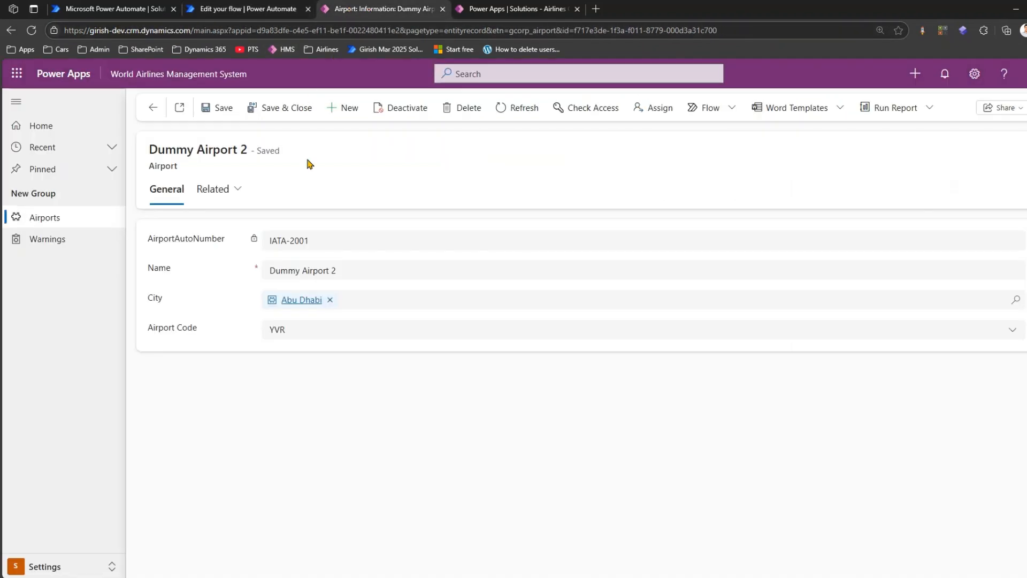
pyautogui.click(342, 108)
pyautogui.click(285, 272)
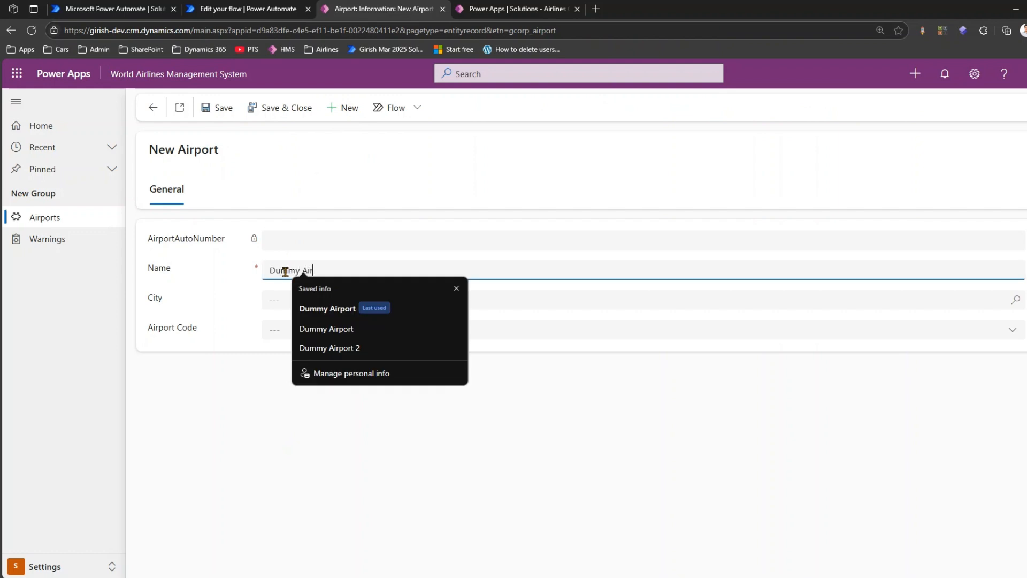
pyautogui.write('Dummy Airport 3')
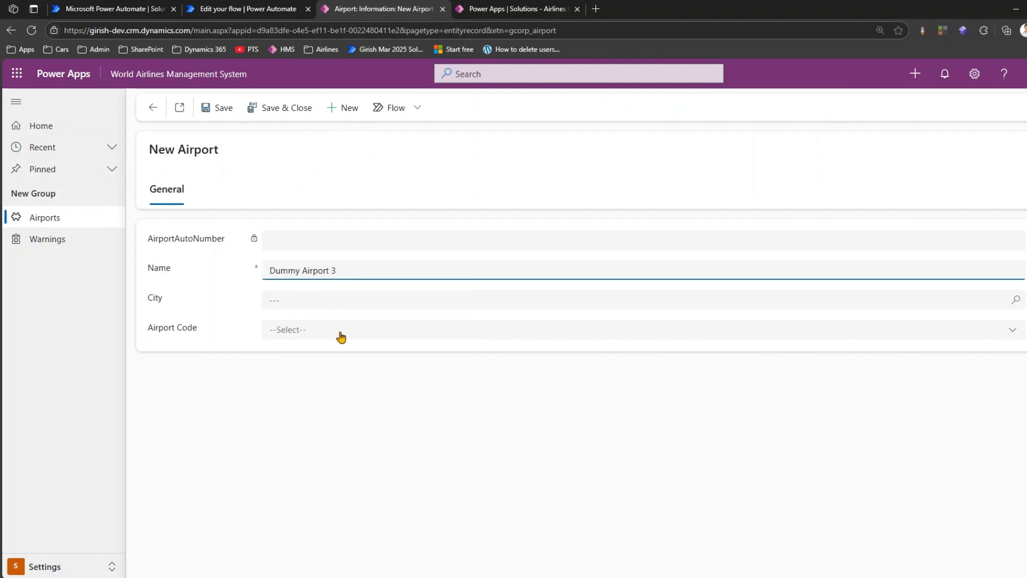
pyautogui.click(335, 300)
pyautogui.click(347, 364)
pyautogui.click(294, 330)
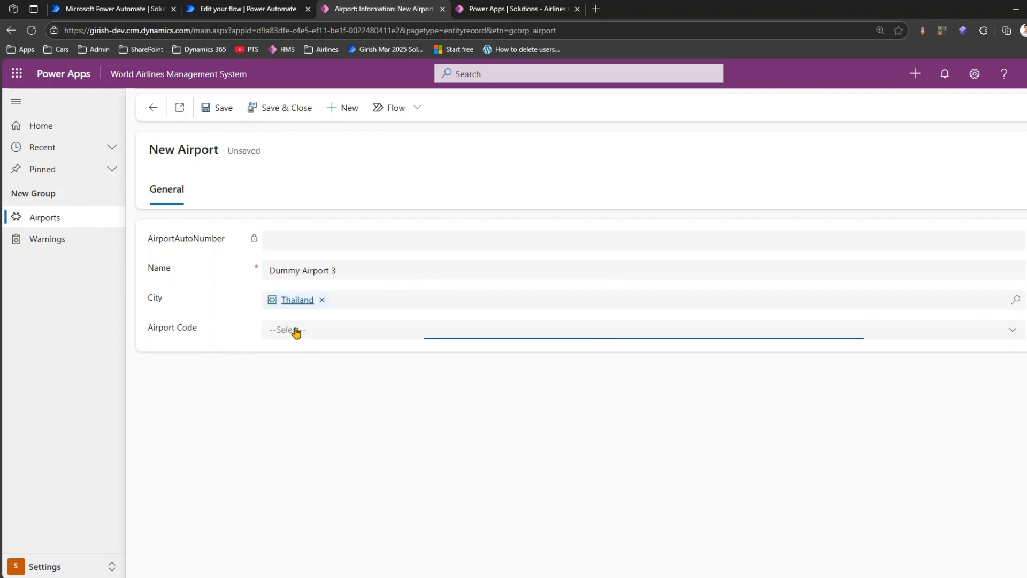
pyautogui.click(305, 411)
pyautogui.click(276, 110)
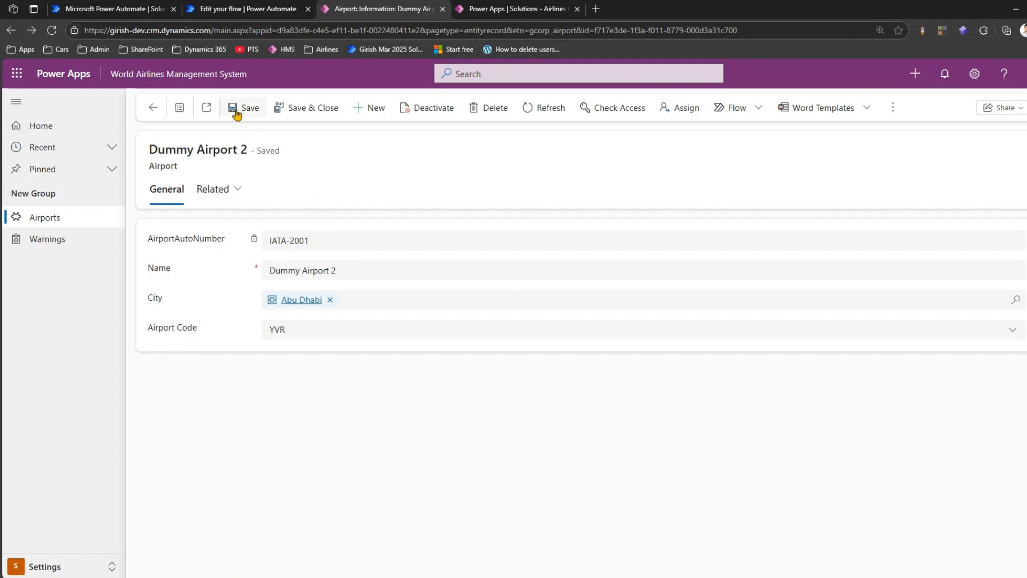
# - Return to the Active Airports list and check the autonumber of Dummy Airport 3
pyautogui.click(150, 109)
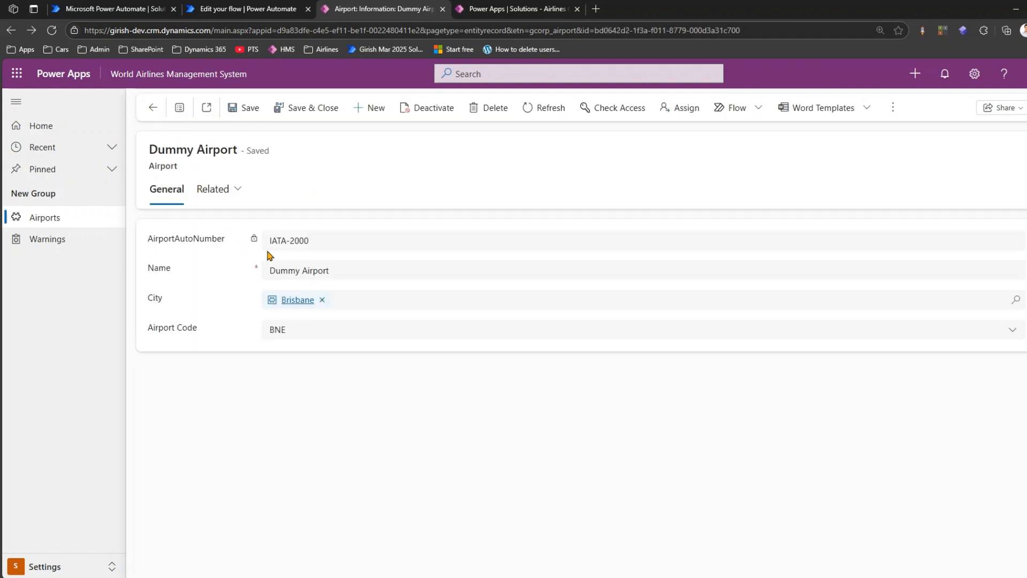
pyautogui.click(95, 212)
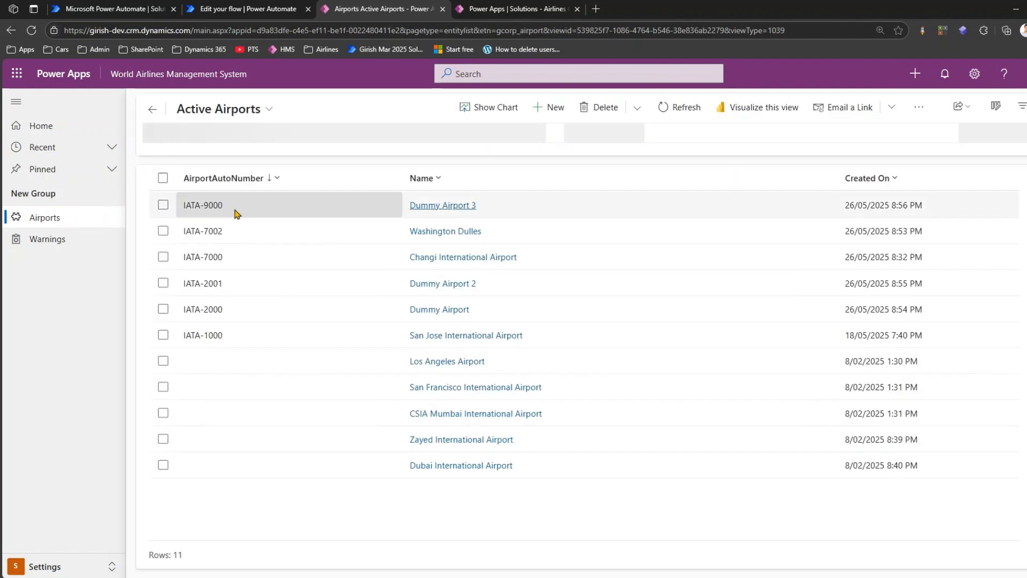
pyautogui.click(212, 208)
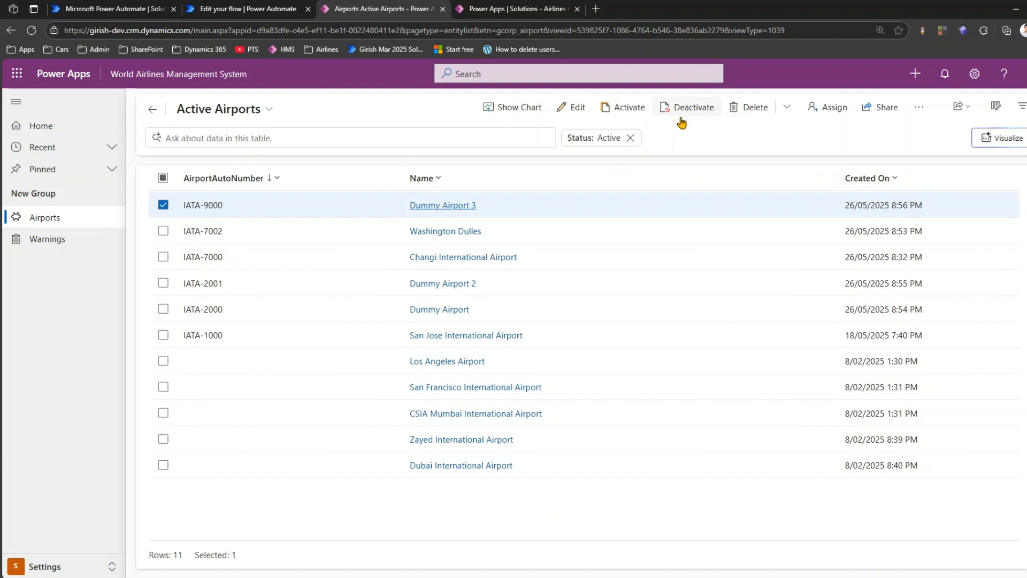
pyautogui.click(166, 207)
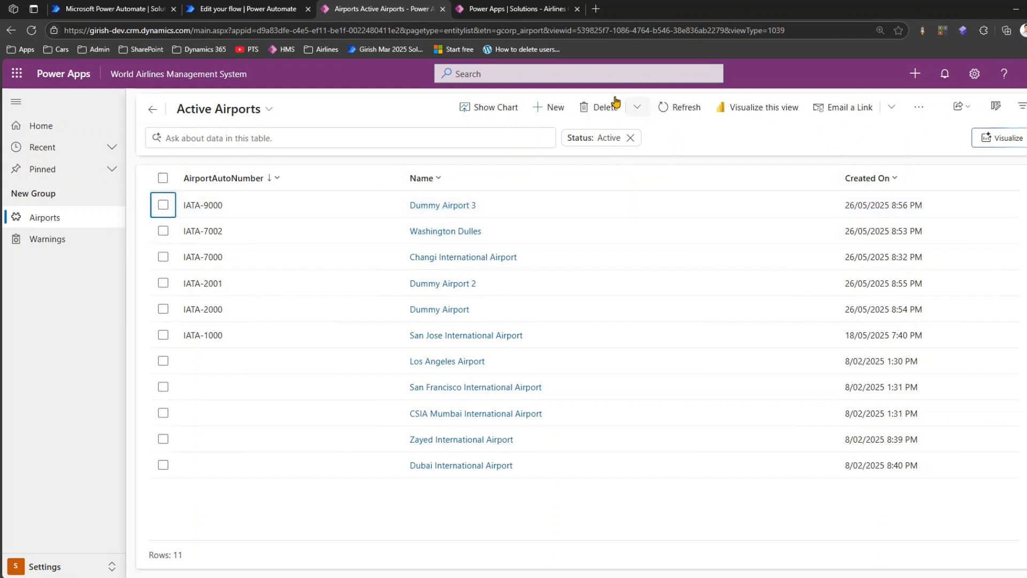
# - Create and save a new airport named Dummy 6 with city Singapore and airport code AKL
pyautogui.click(546, 107)
pyautogui.click(284, 268)
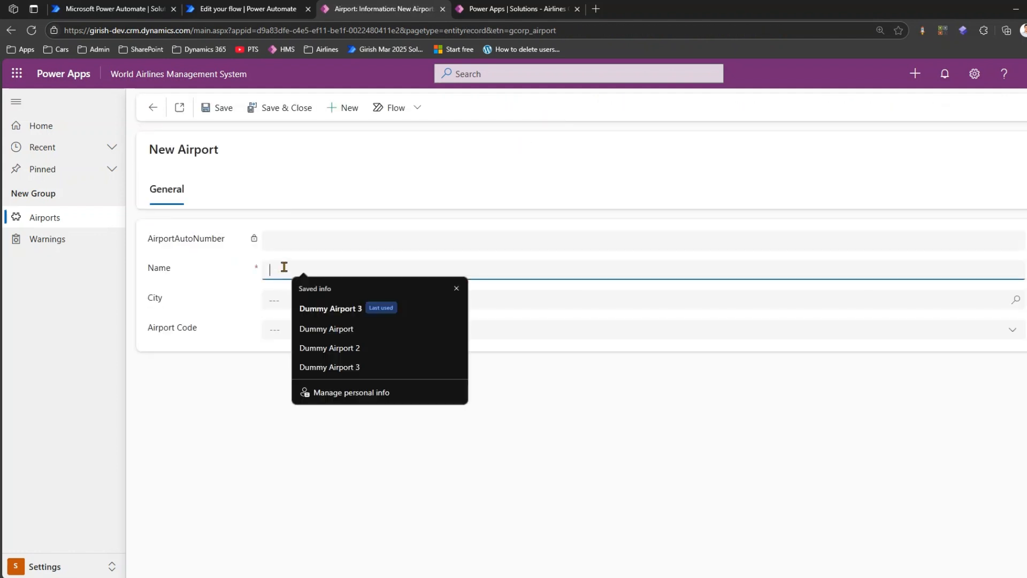
pyautogui.click(284, 295)
pyautogui.click(309, 380)
pyautogui.click(305, 331)
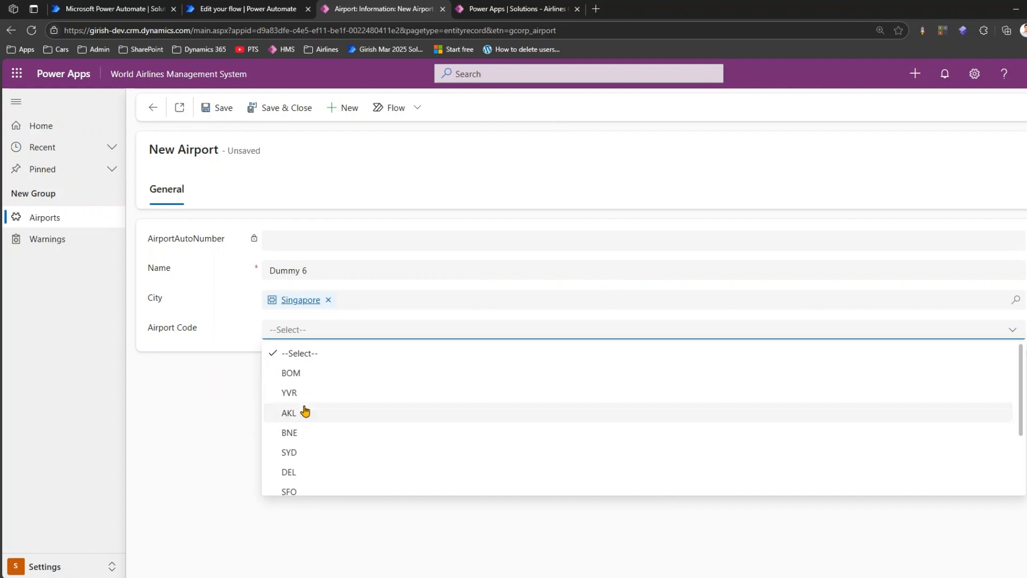
pyautogui.click(300, 412)
pyautogui.click(229, 110)
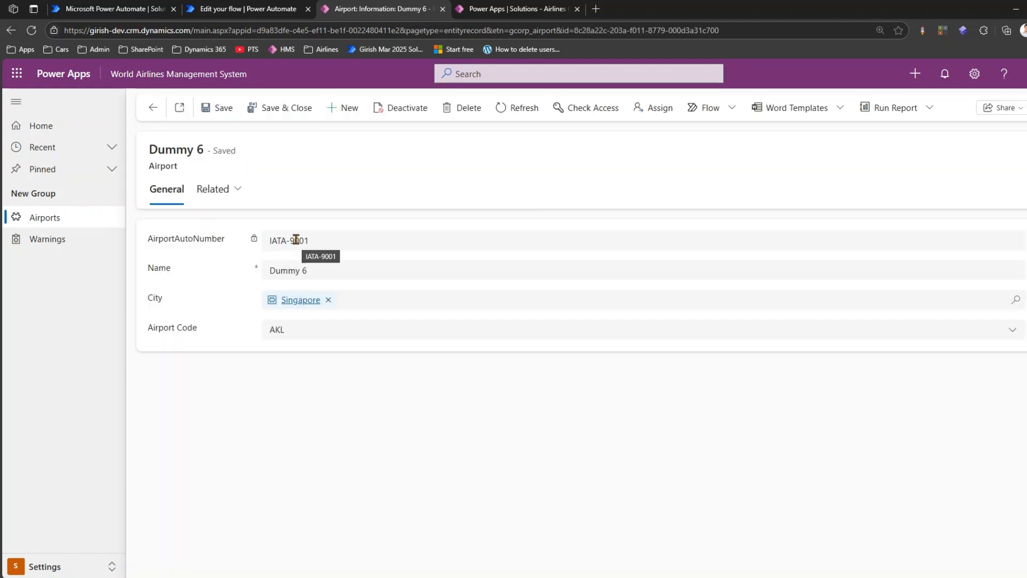
# - Check the autonumber of the Dummy 6 record, then switch back to the flow's run results in Power Automate
pyautogui.moveTo(295, 239); pyautogui.dragTo(337, 232)
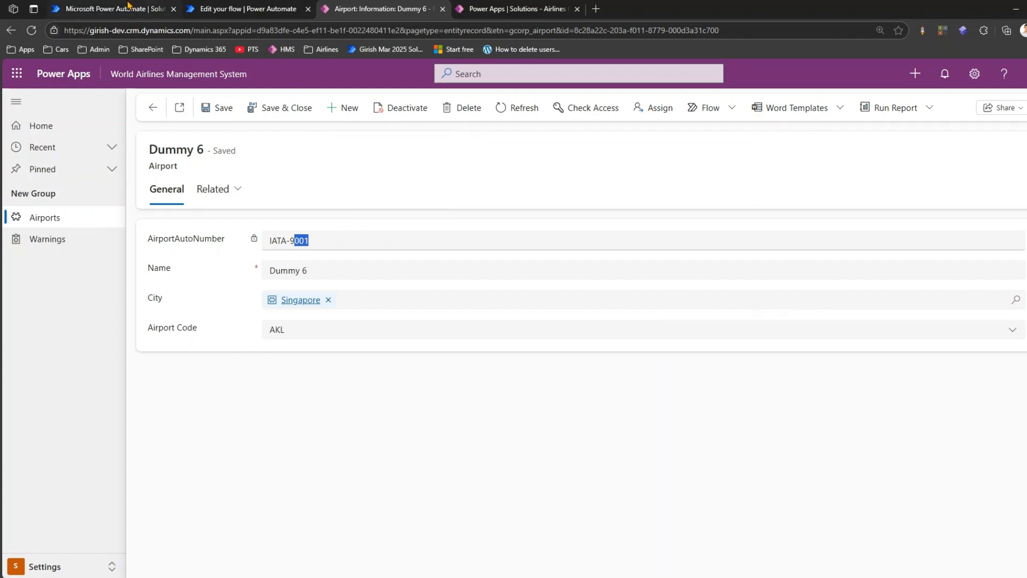
pyautogui.click(129, 6)
pyautogui.click(222, 8)
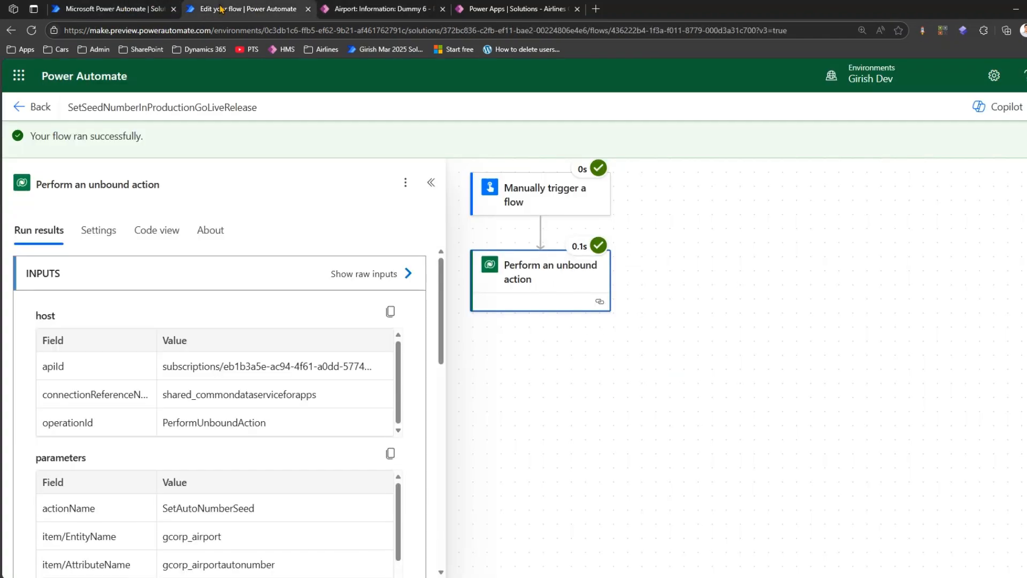